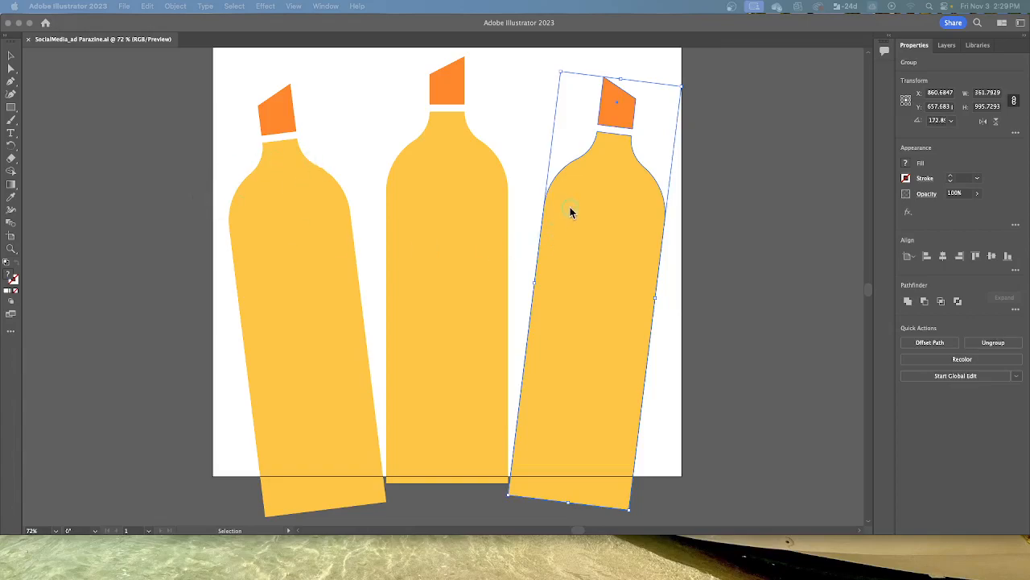
# Select both tilted bottles, start Recolor on them, and choose Document Swatches as the color library
pyautogui.click(292, 234)
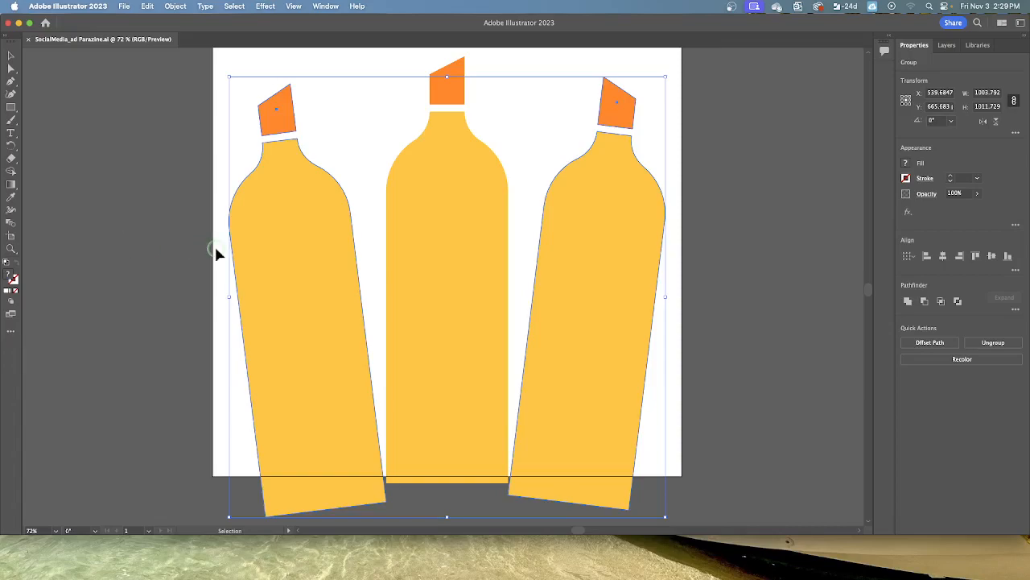
pyautogui.click(958, 361)
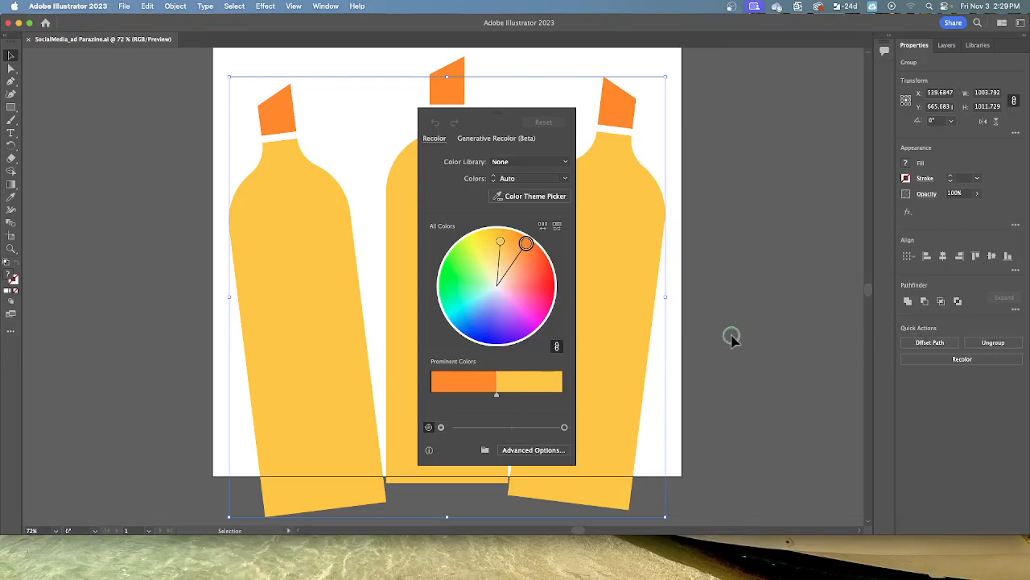
pyautogui.click(539, 300)
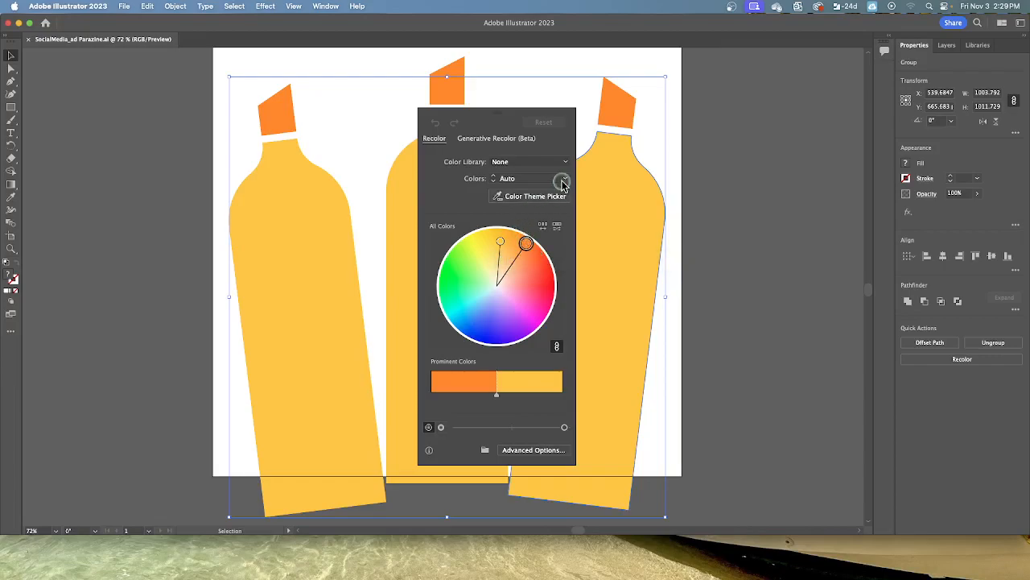
pyautogui.click(528, 161)
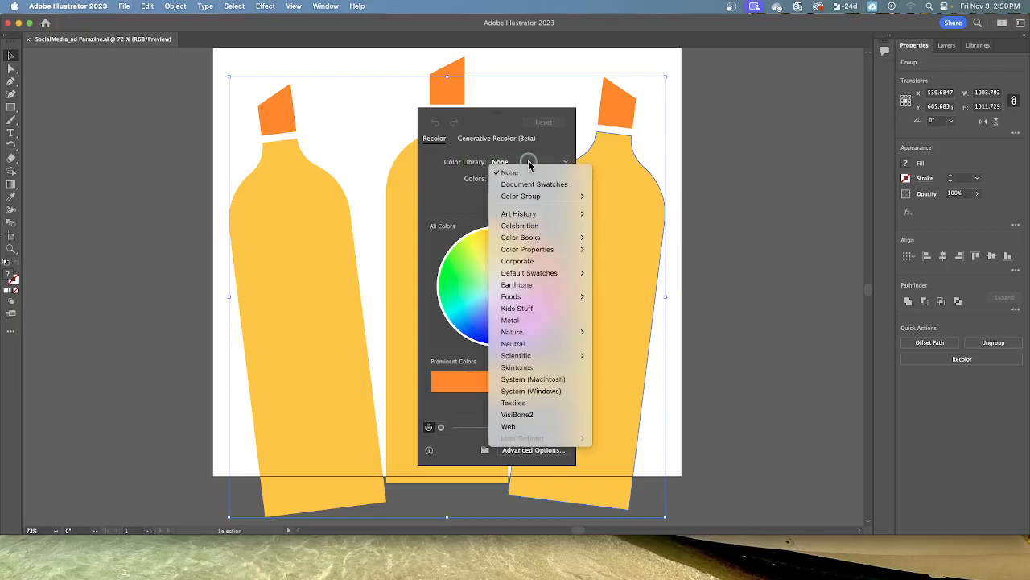
pyautogui.click(530, 185)
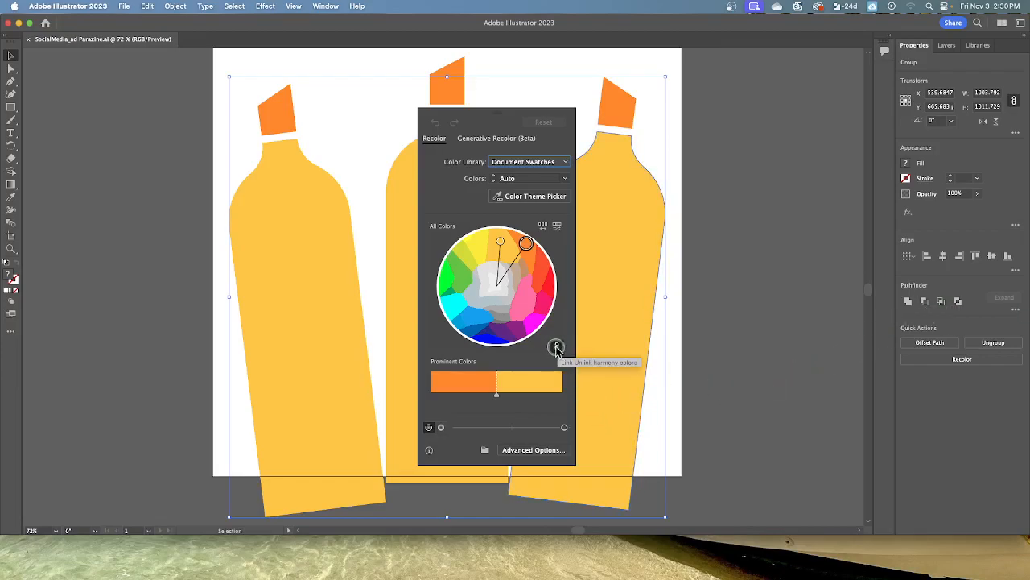
# Unlink the harmony colors, then recolor the tilted bottles' caps red and their bodies hot pink
pyautogui.click(557, 347)
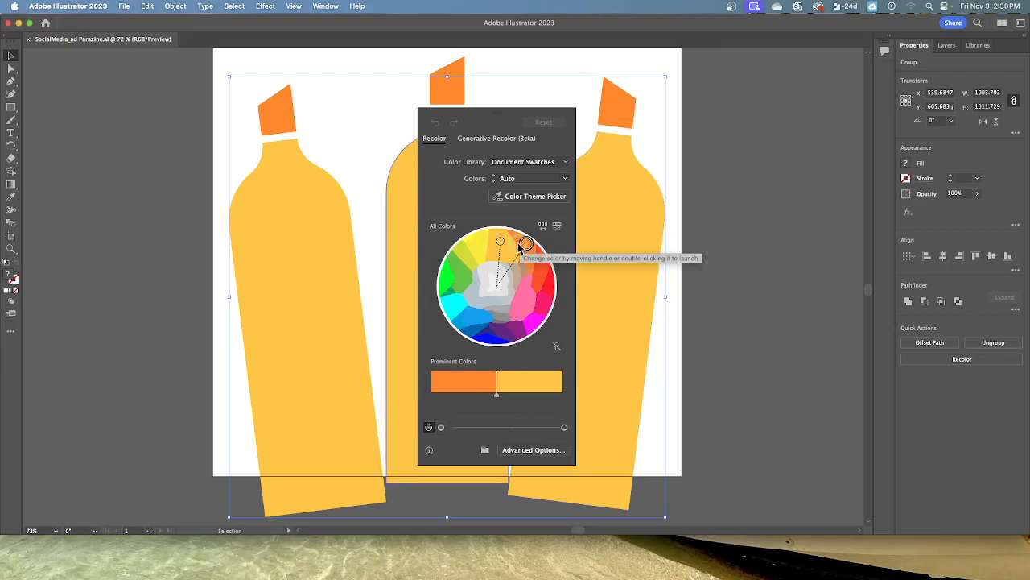
pyautogui.moveTo(520, 246); pyautogui.dragTo(561, 298)
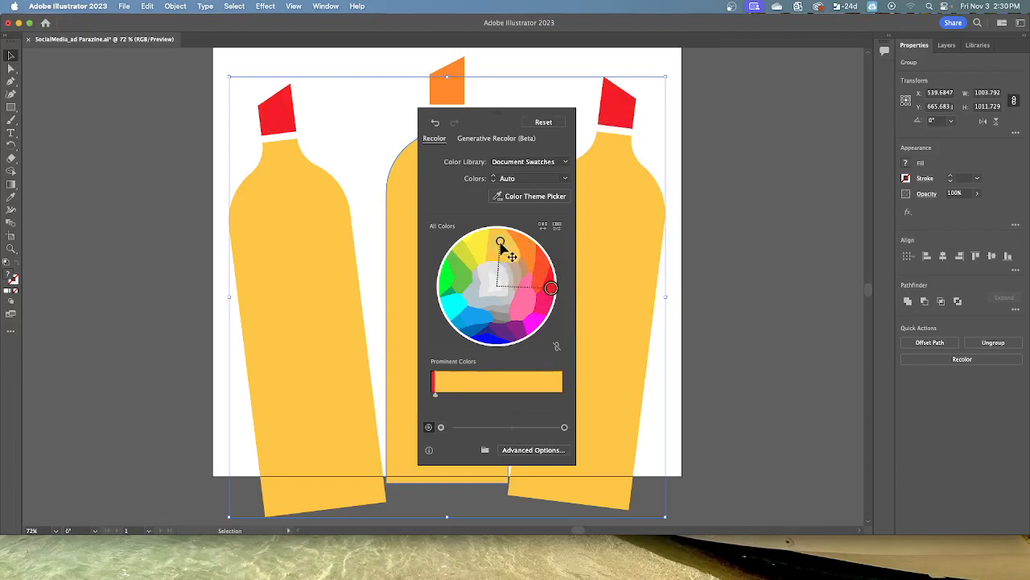
pyautogui.moveTo(501, 244); pyautogui.dragTo(546, 304)
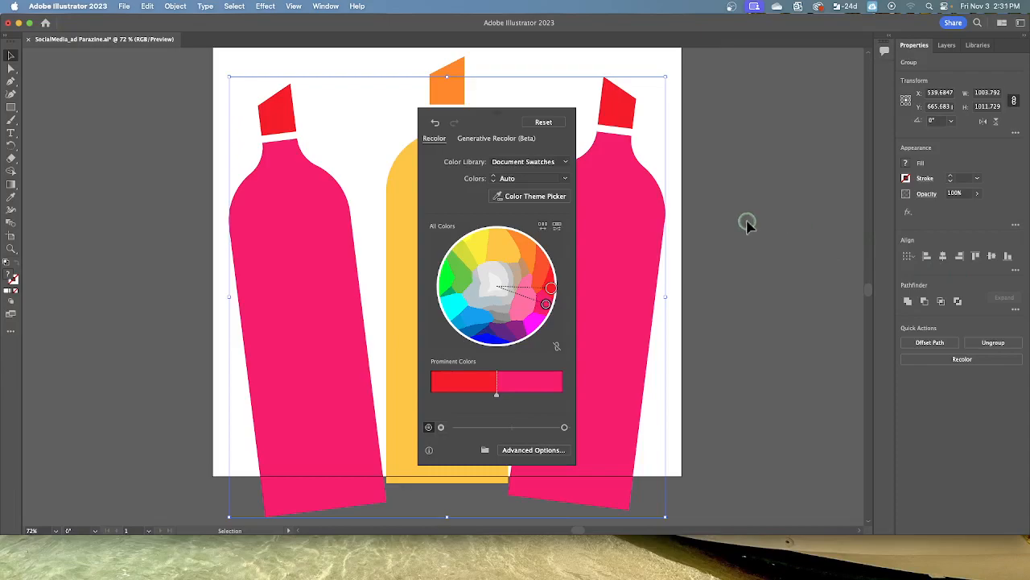
pyautogui.click(640, 60)
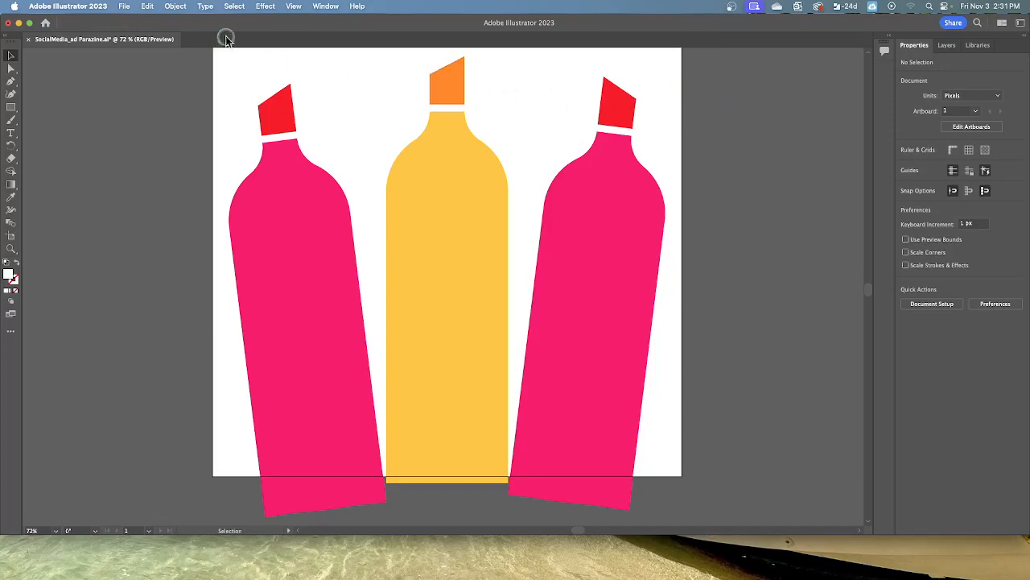
# Select all artwork on the active artboard and group the three bottles
pyautogui.click(233, 6)
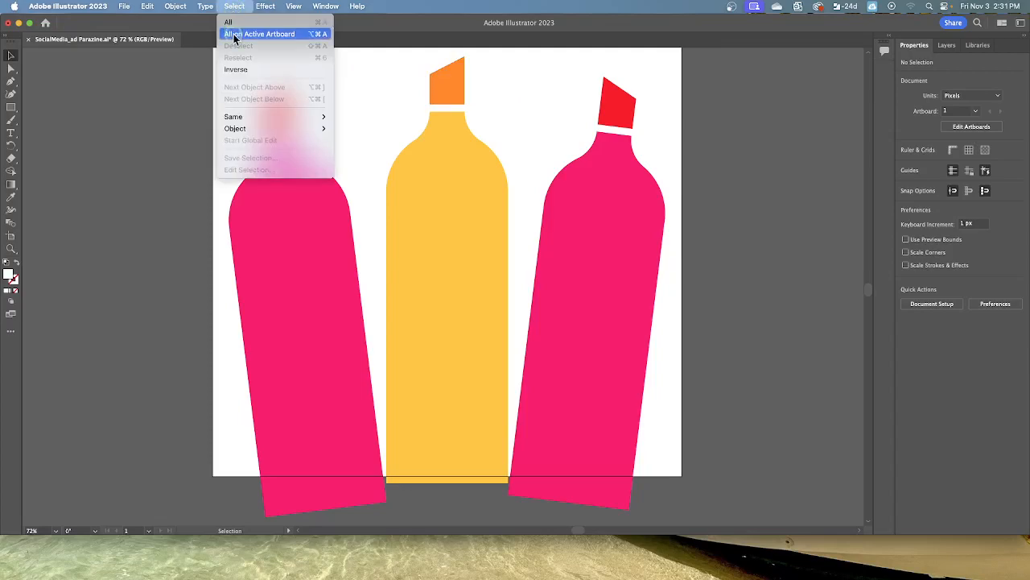
pyautogui.click(235, 35)
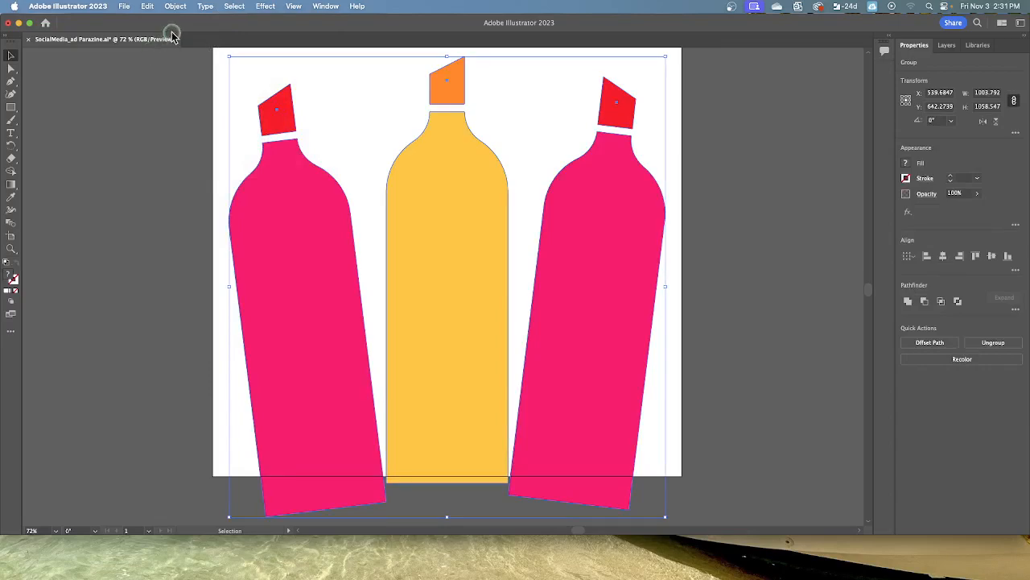
pyautogui.click(178, 7)
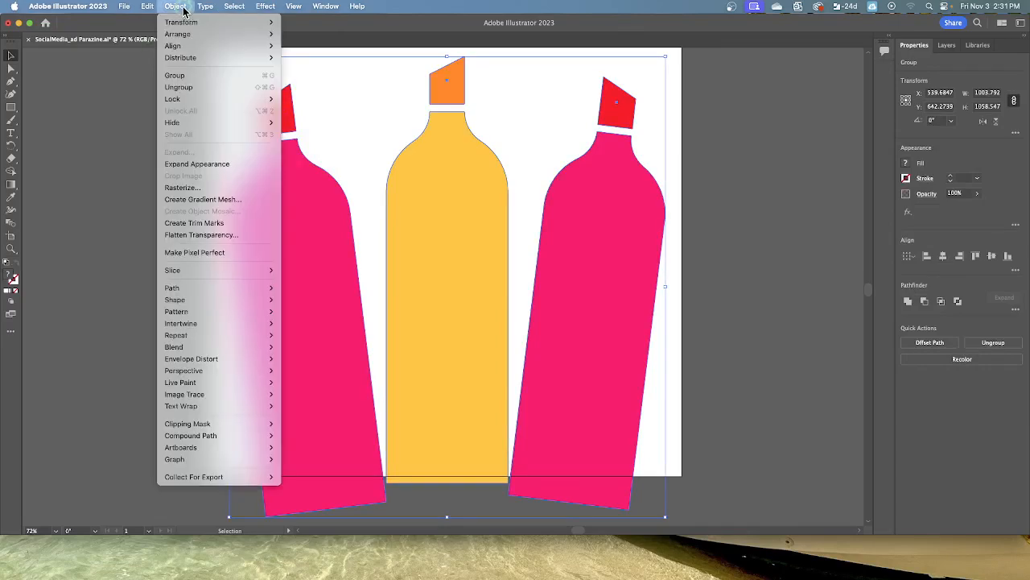
pyautogui.click(185, 76)
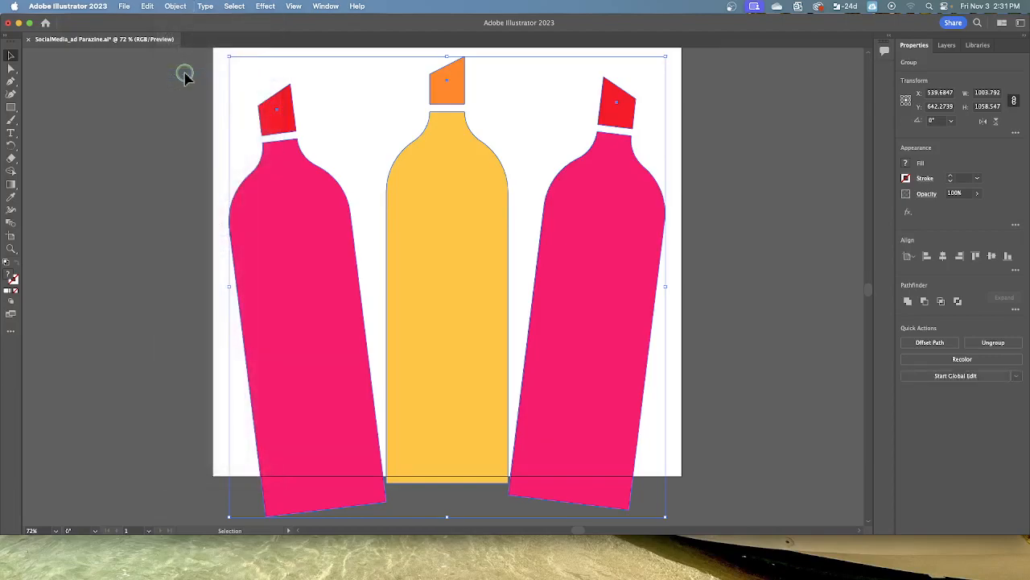
pyautogui.click(920, 164)
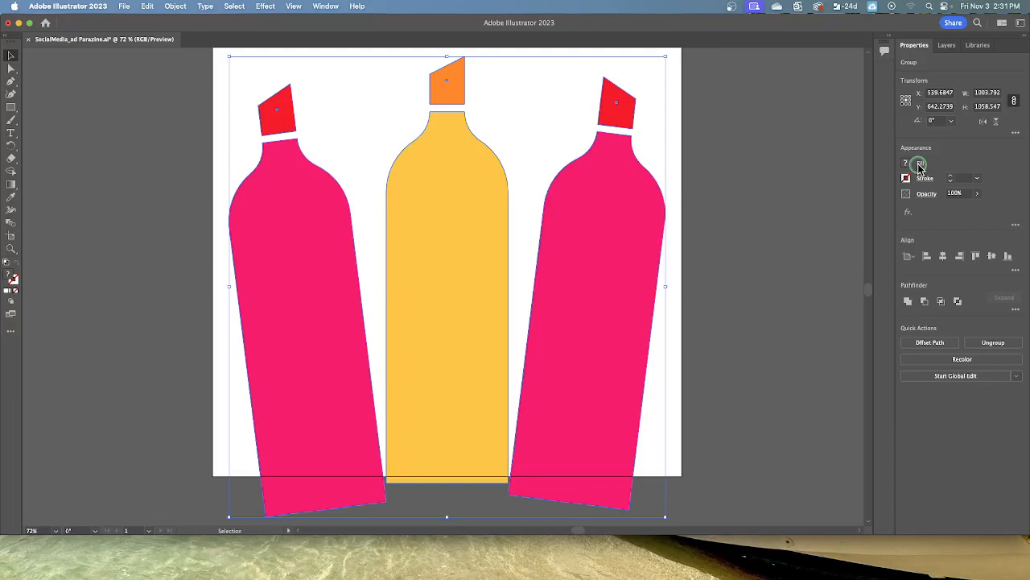
# Deselect the bottle group and save the document
pyautogui.click(234, 7)
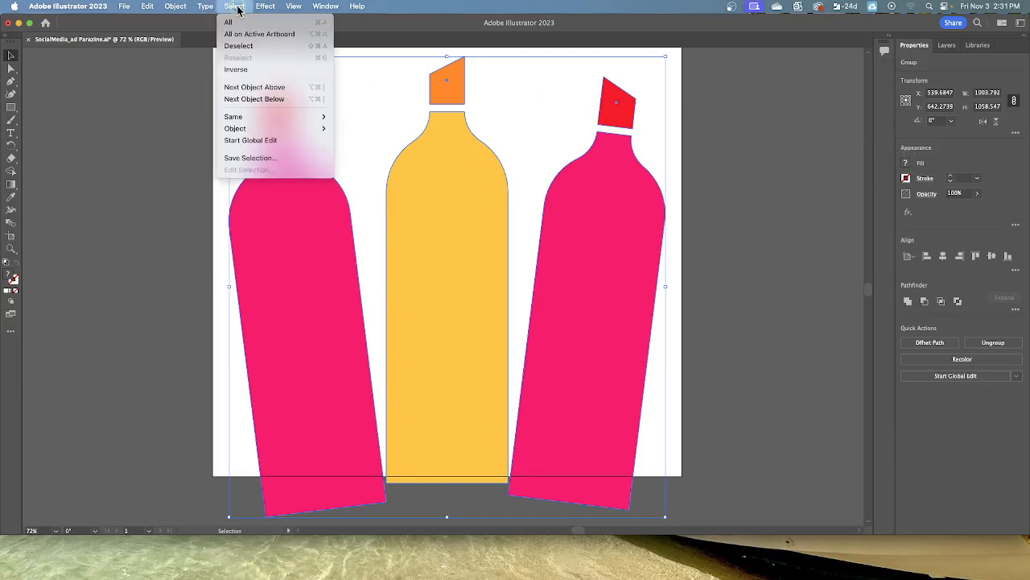
pyautogui.click(238, 45)
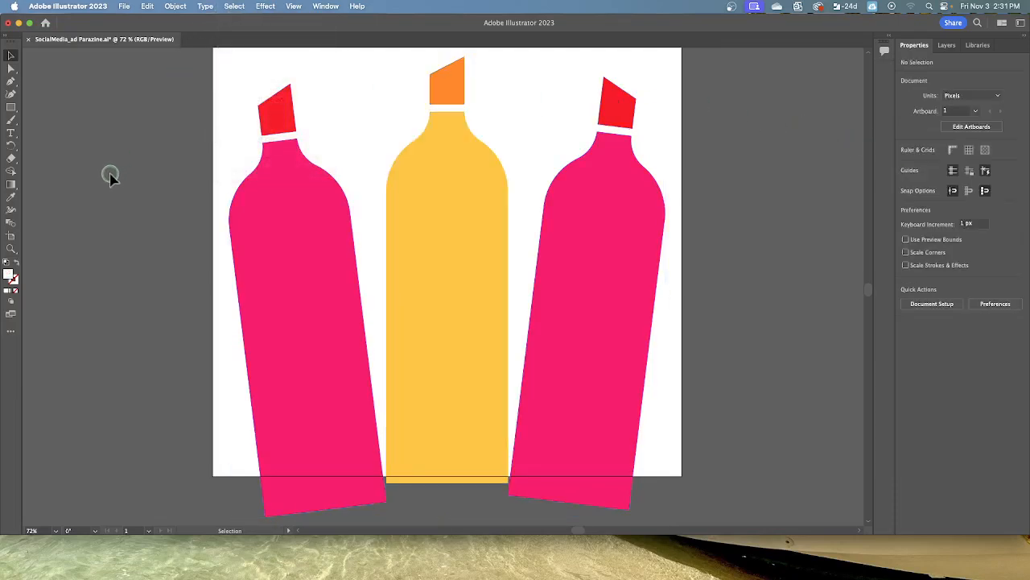
pyautogui.click(124, 6)
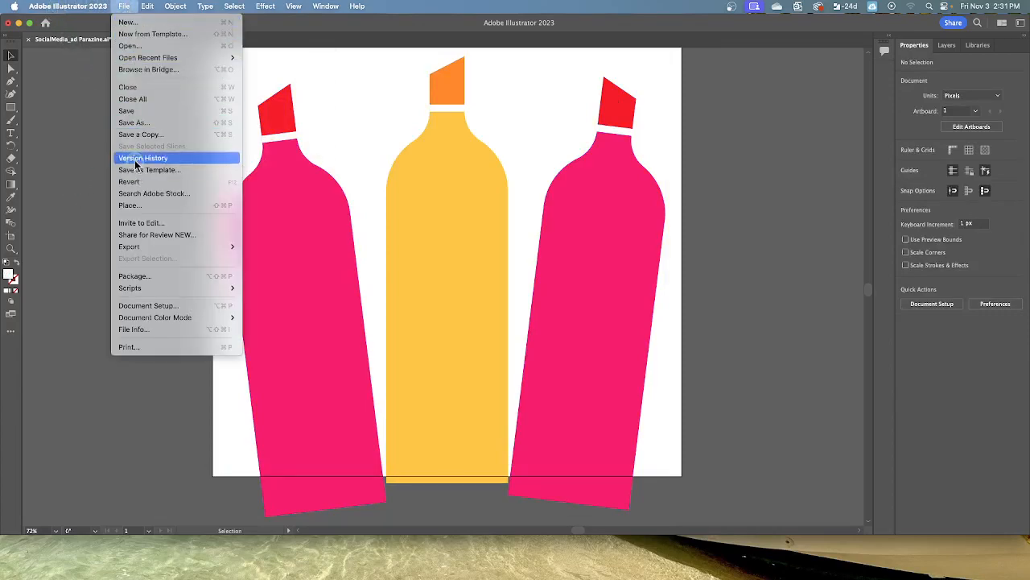
pyautogui.click(129, 111)
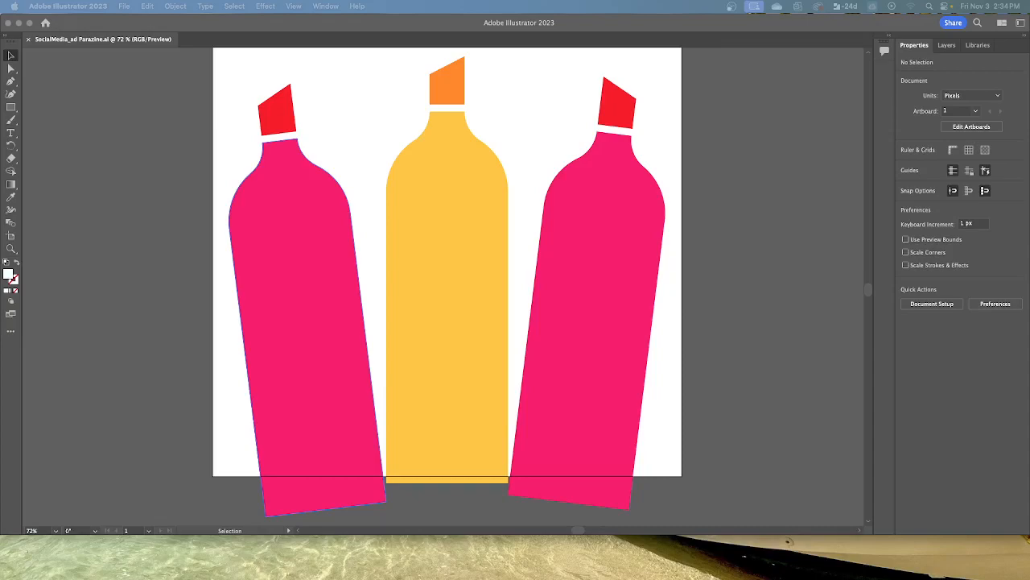
# Draw a rectangle about 1080 by 376 px across the artboard's full width, over the lower half of the bottles
pyautogui.click(299, 8)
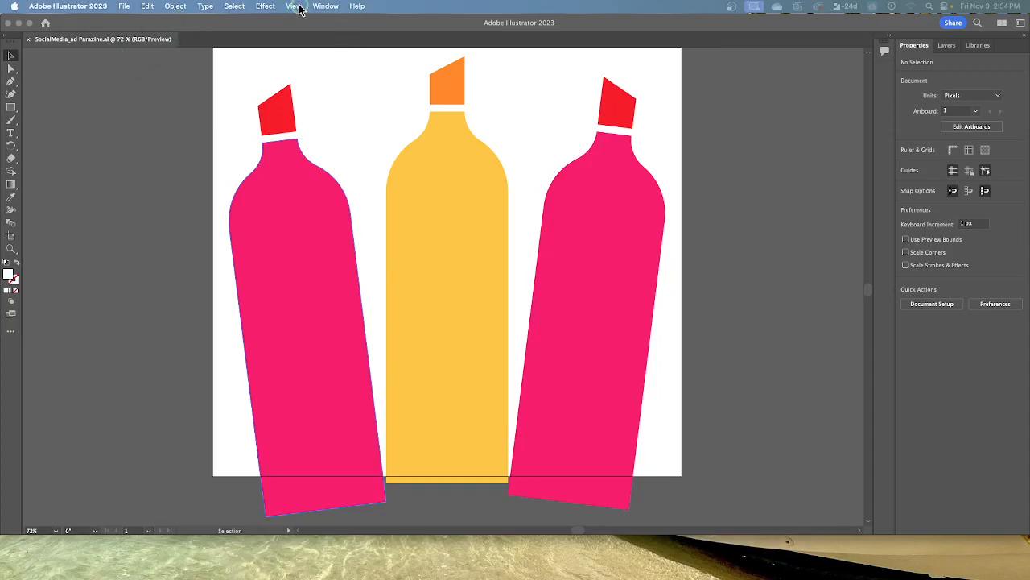
pyautogui.click(85, 101)
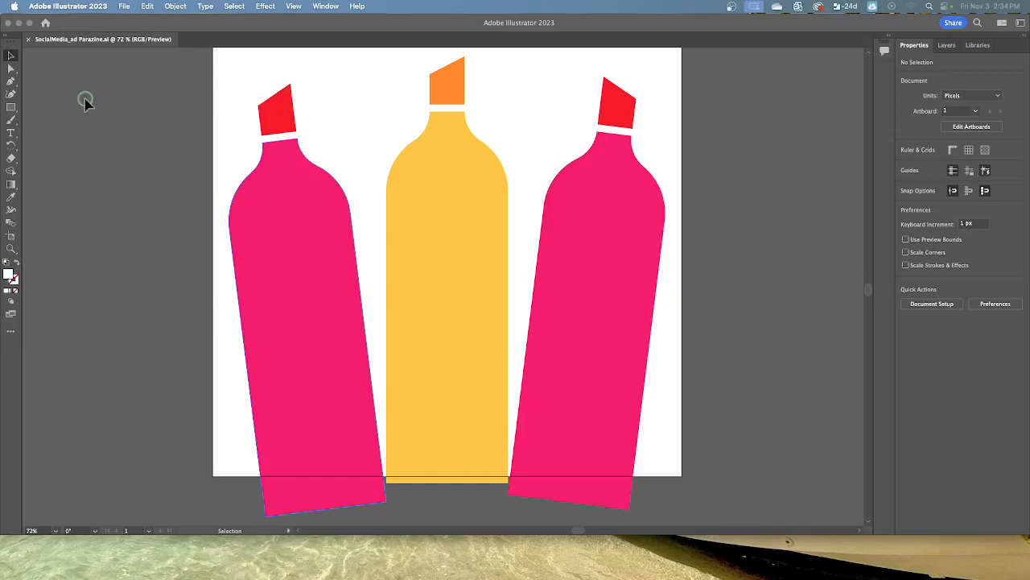
pyautogui.click(298, 9)
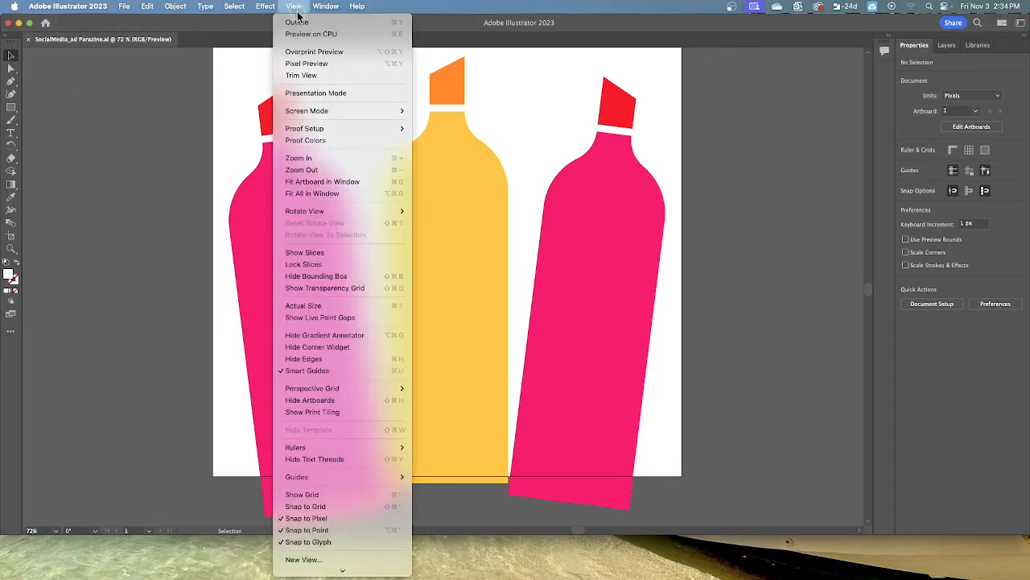
pyautogui.click(314, 171)
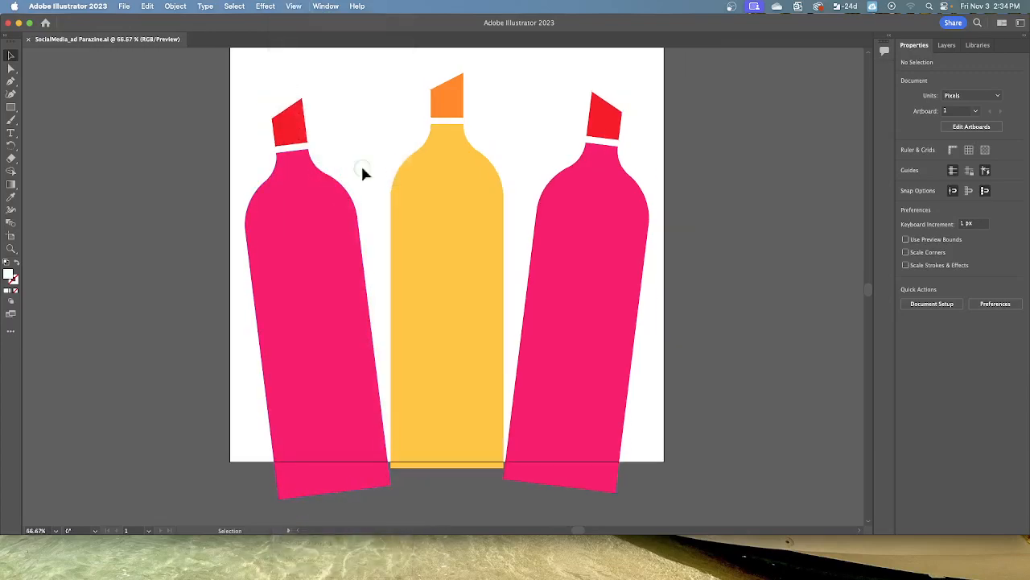
pyautogui.scroll(3, 700, 199)
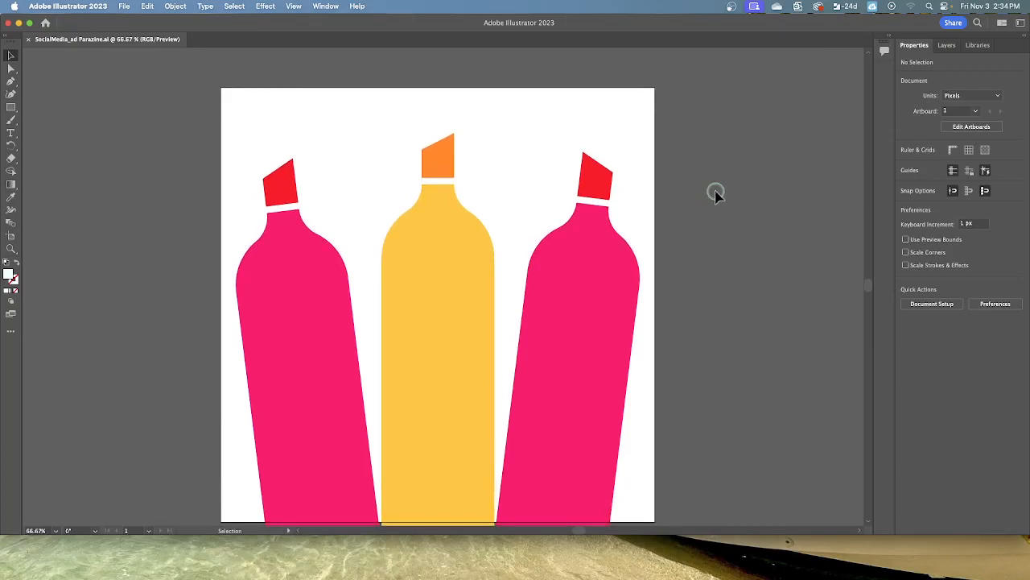
pyautogui.scroll(-2, 715, 194)
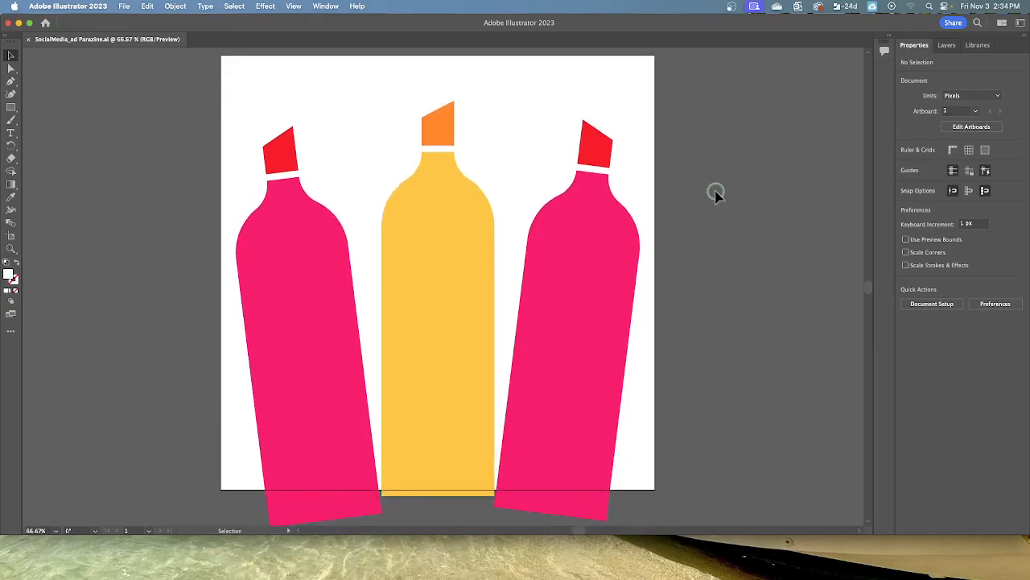
pyautogui.click(11, 107)
pyautogui.click(11, 108)
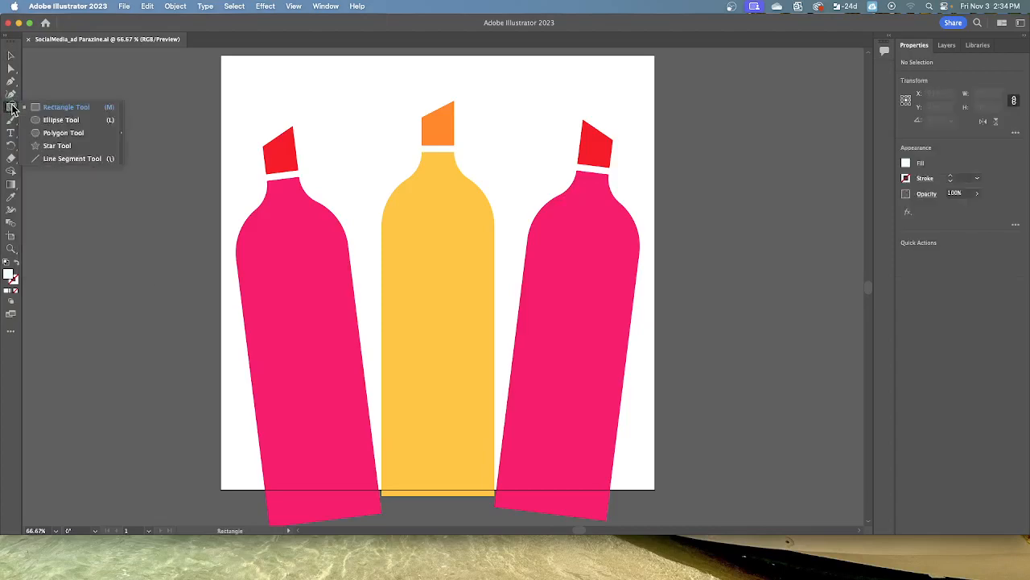
pyautogui.click(65, 107)
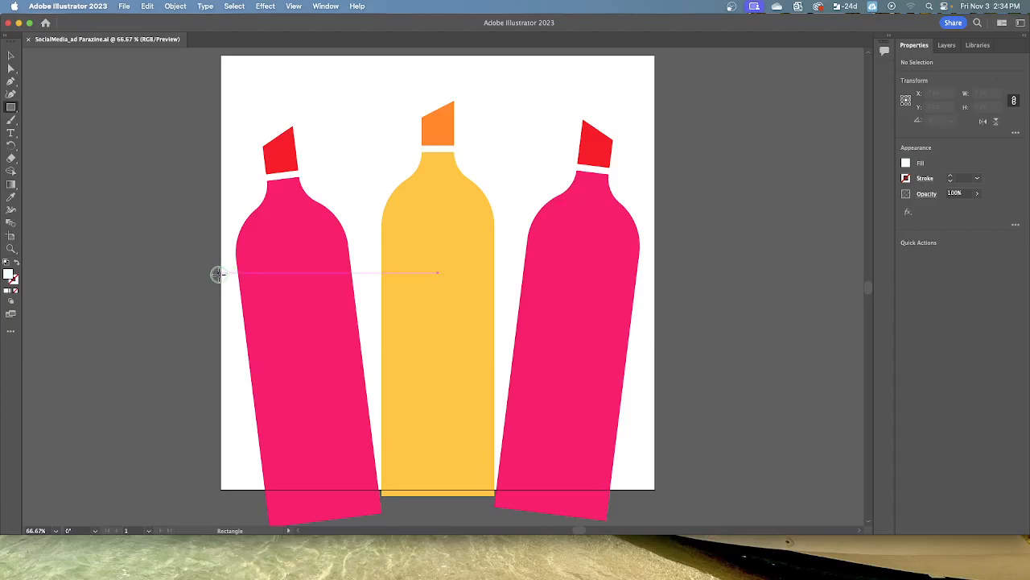
pyautogui.moveTo(221, 274)
pyautogui.mouseDown()
pyautogui.moveTo(447, 360)
pyautogui.moveTo(581, 390)
pyautogui.moveTo(629, 382)
pyautogui.moveTo(654, 403)
pyautogui.moveTo(657, 422)
pyautogui.mouseUp()
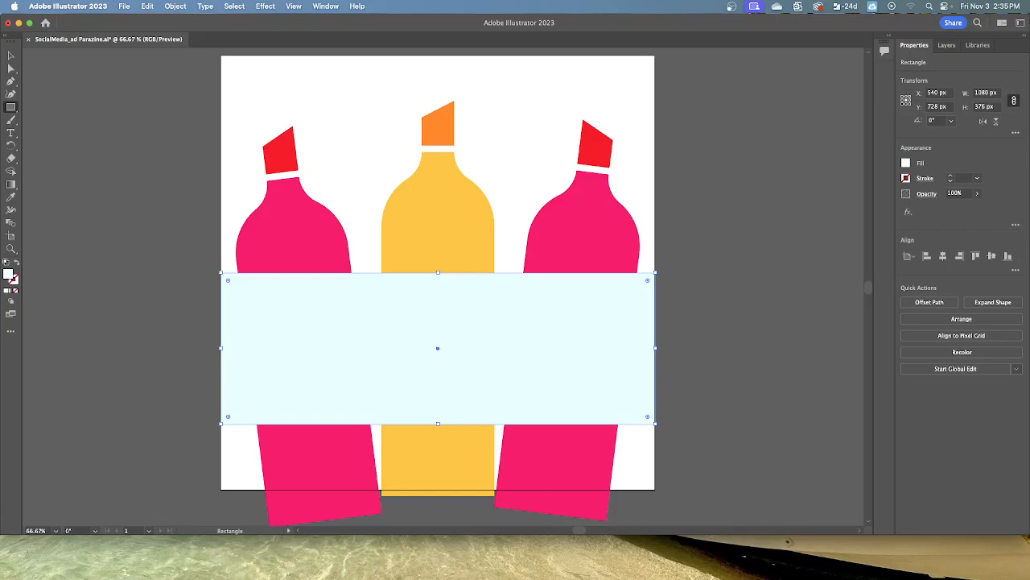
# Fill the rectangle with the white-to-black linear gradient swatch and bring up its gradient options beside the artboard
pyautogui.click(907, 164)
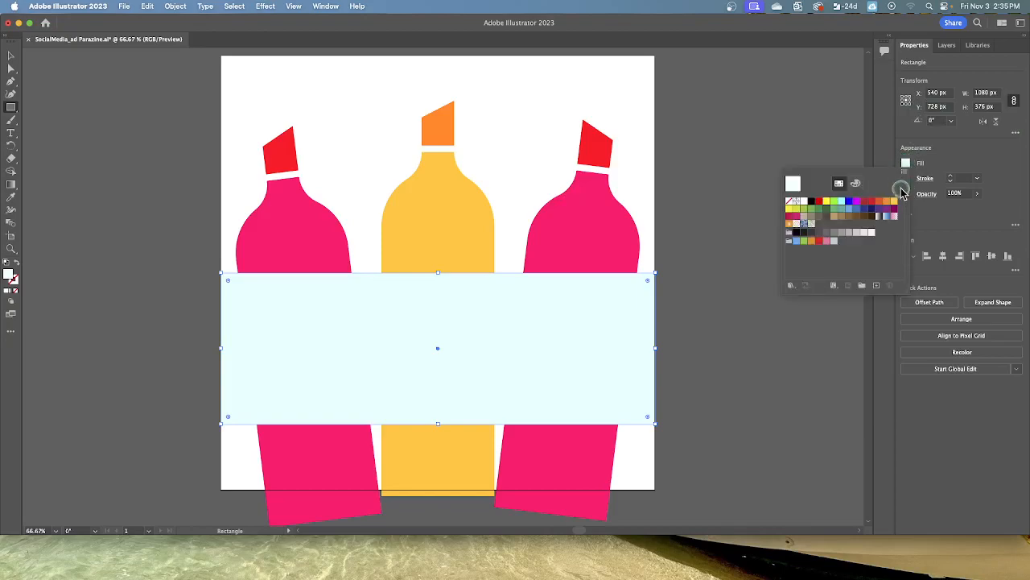
pyautogui.click(883, 217)
pyautogui.click(878, 218)
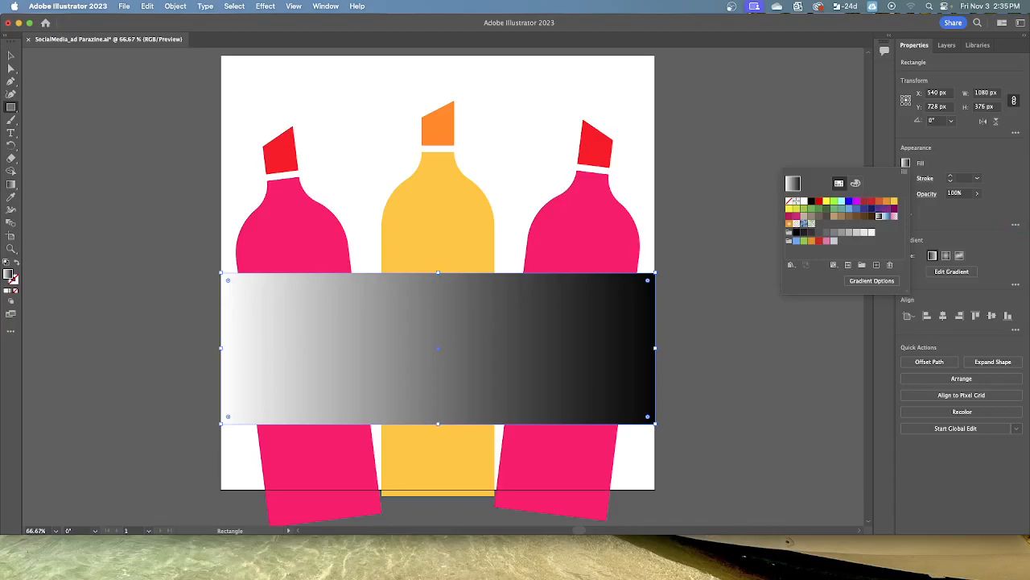
pyautogui.click(865, 287)
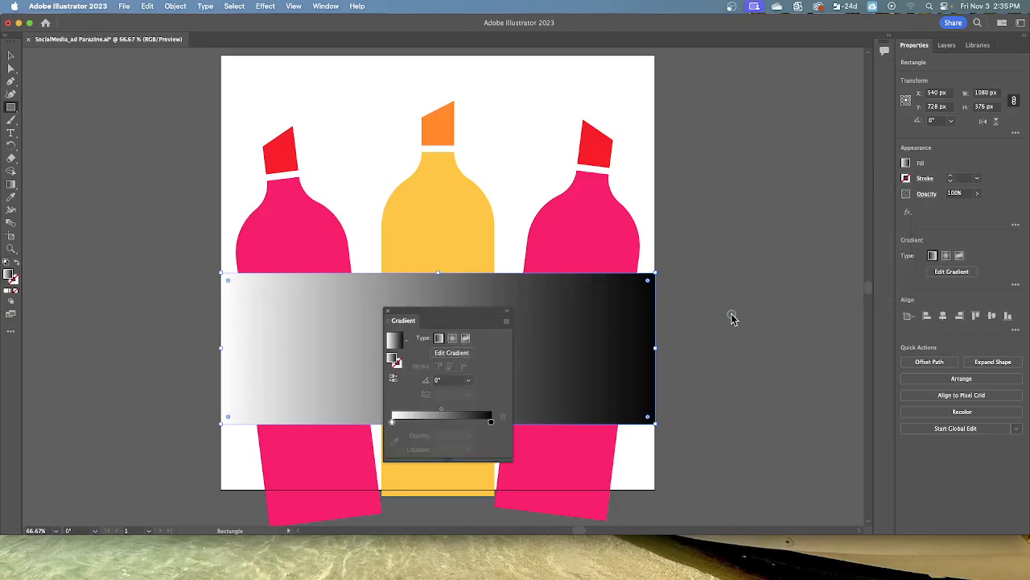
pyautogui.click(481, 320)
pyautogui.moveTo(481, 321); pyautogui.dragTo(783, 286)
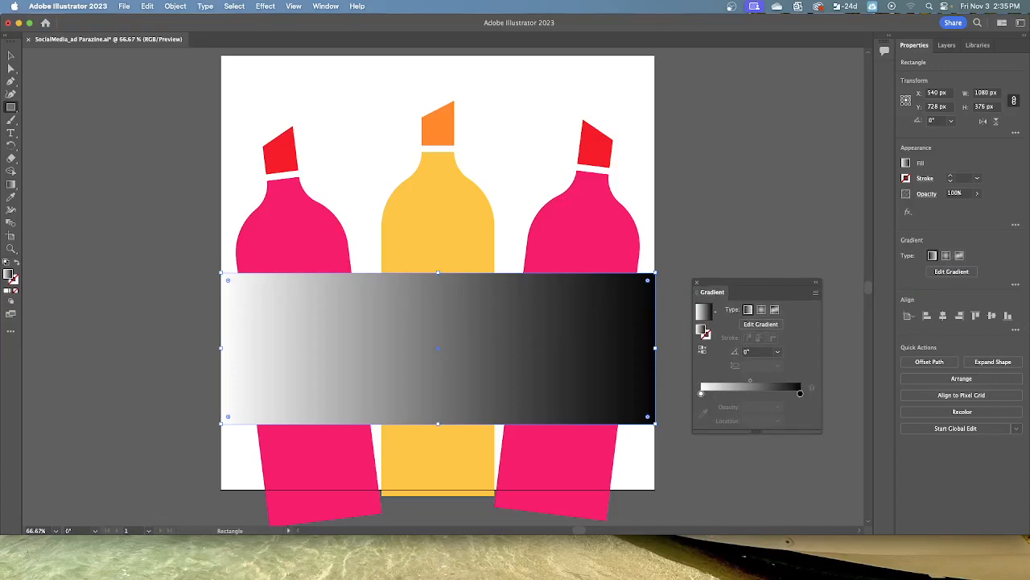
# Change the black end stop of the rectangle's gradient to the dark navy blue swatch
pyautogui.click(702, 329)
pyautogui.click(704, 332)
pyautogui.click(700, 330)
pyautogui.click(801, 392)
pyautogui.doubleClick(800, 393)
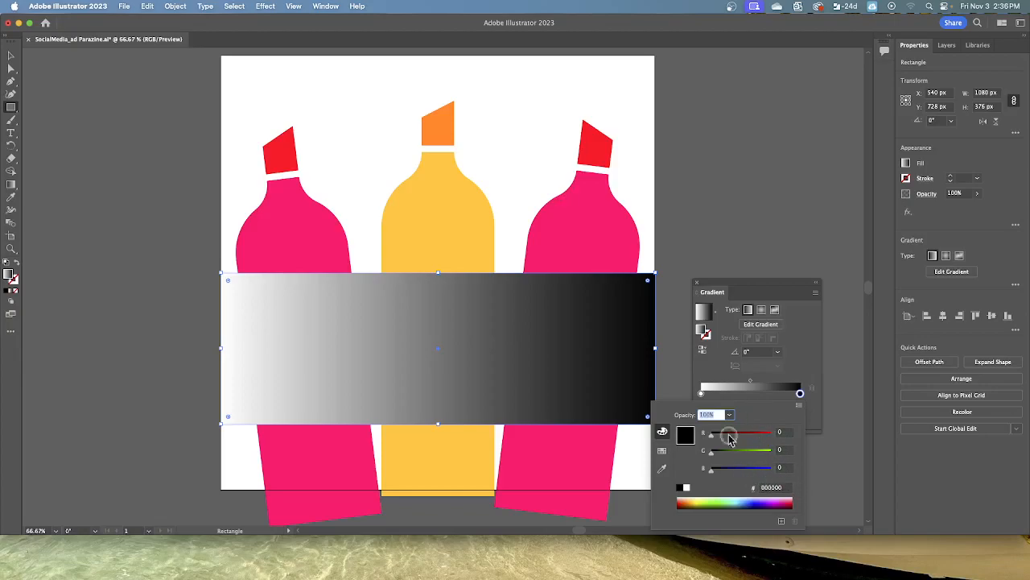
pyautogui.click(662, 450)
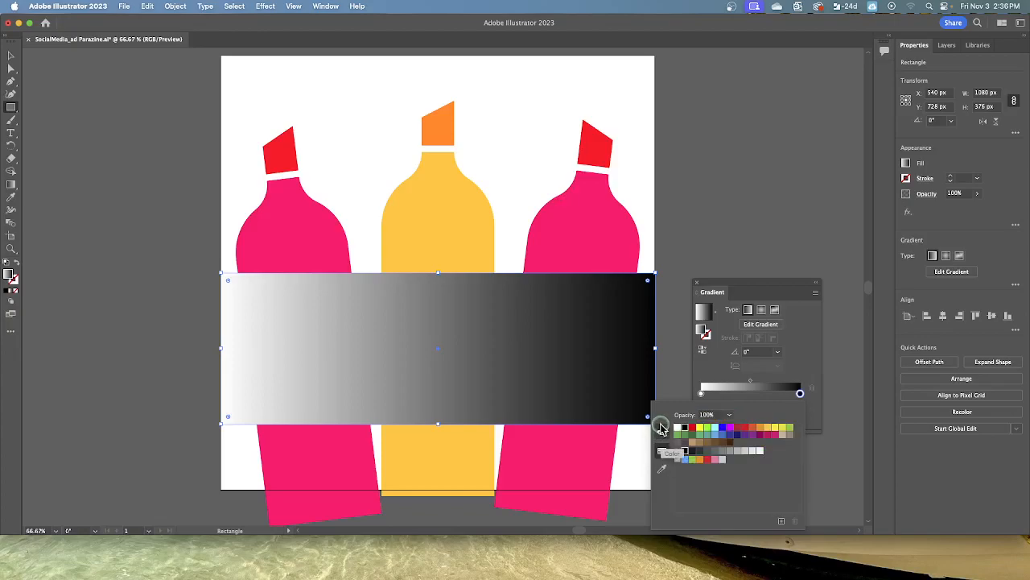
pyautogui.click(662, 428)
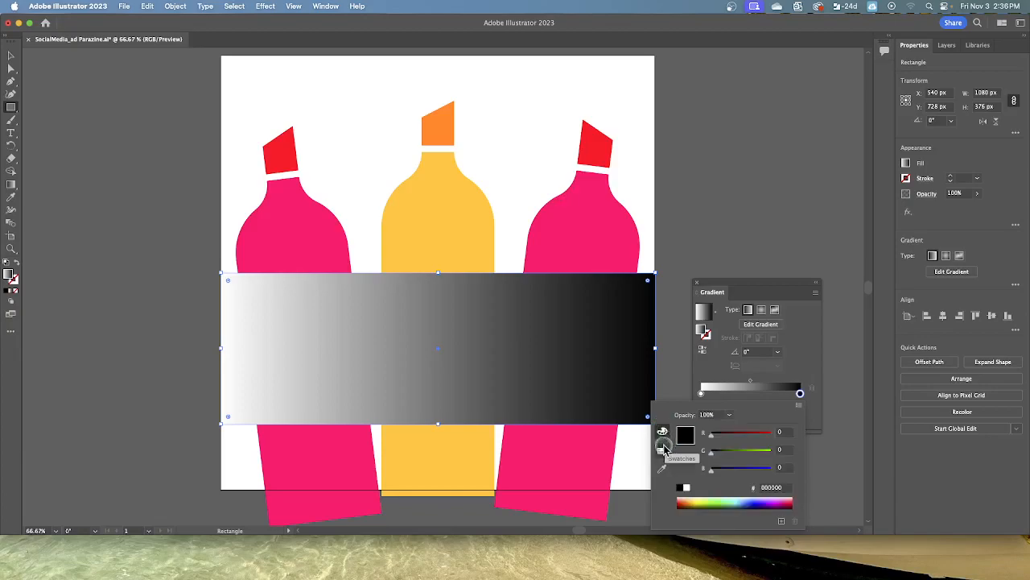
pyautogui.click(662, 449)
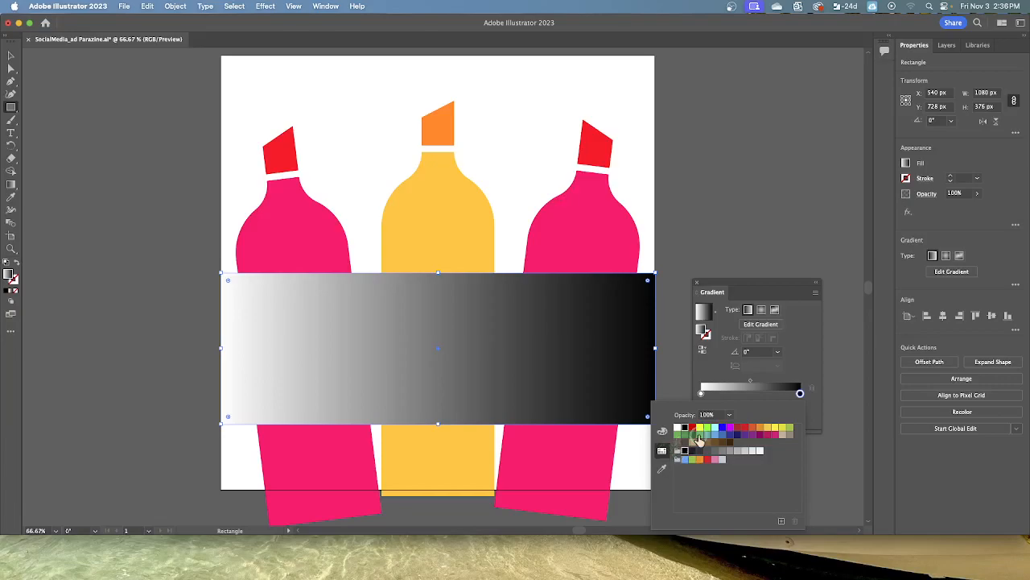
pyautogui.click(665, 452)
pyautogui.click(738, 435)
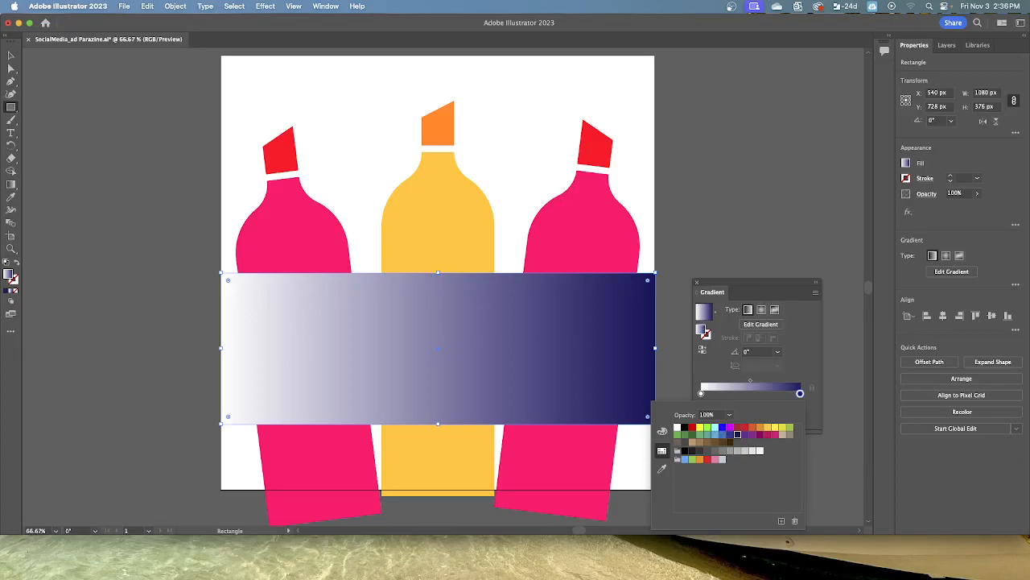
# Change the white start stop of the rectangle's gradient to the light blue swatch and close the gradient options
pyautogui.click(700, 394)
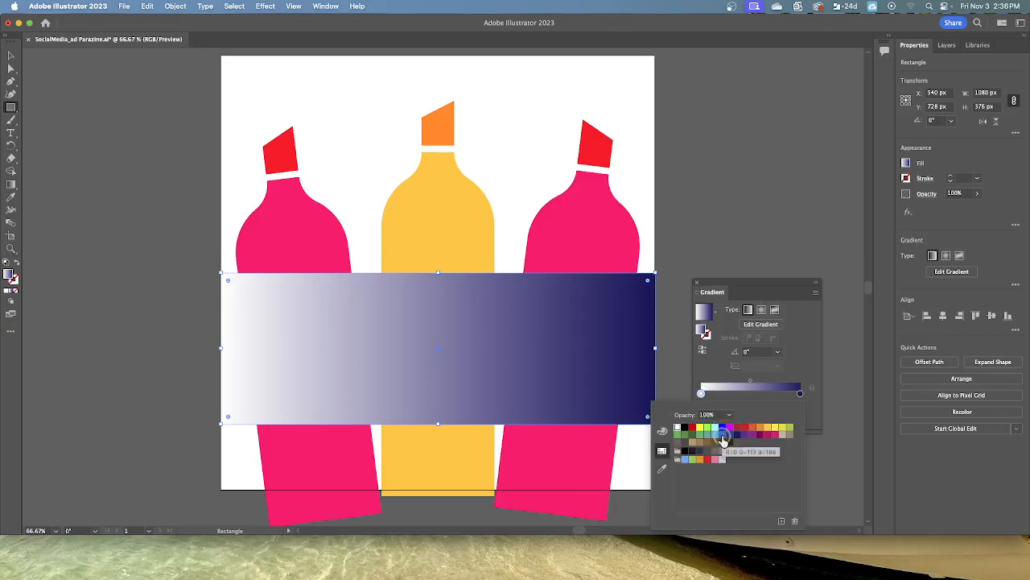
pyautogui.click(730, 435)
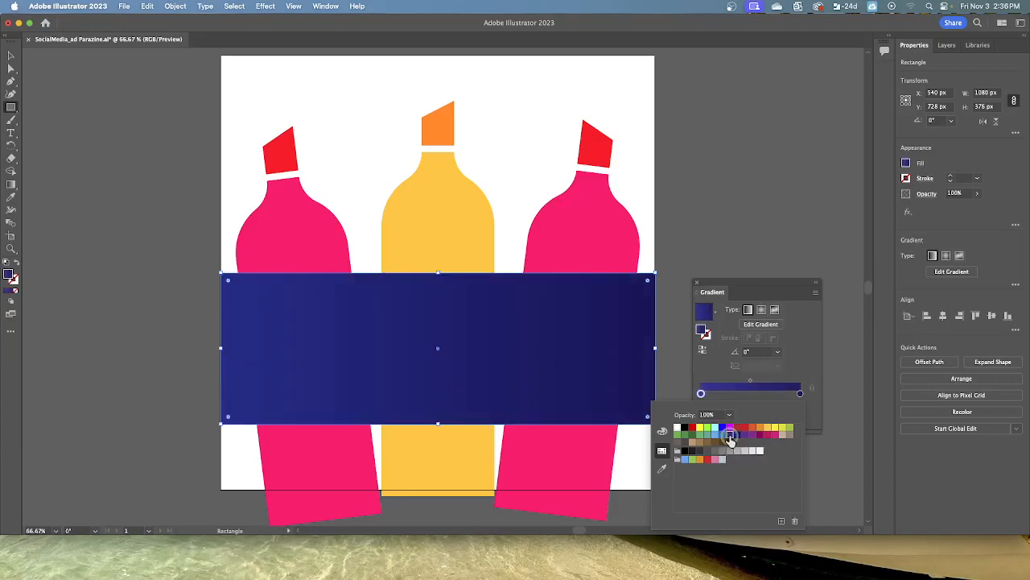
pyautogui.click(715, 434)
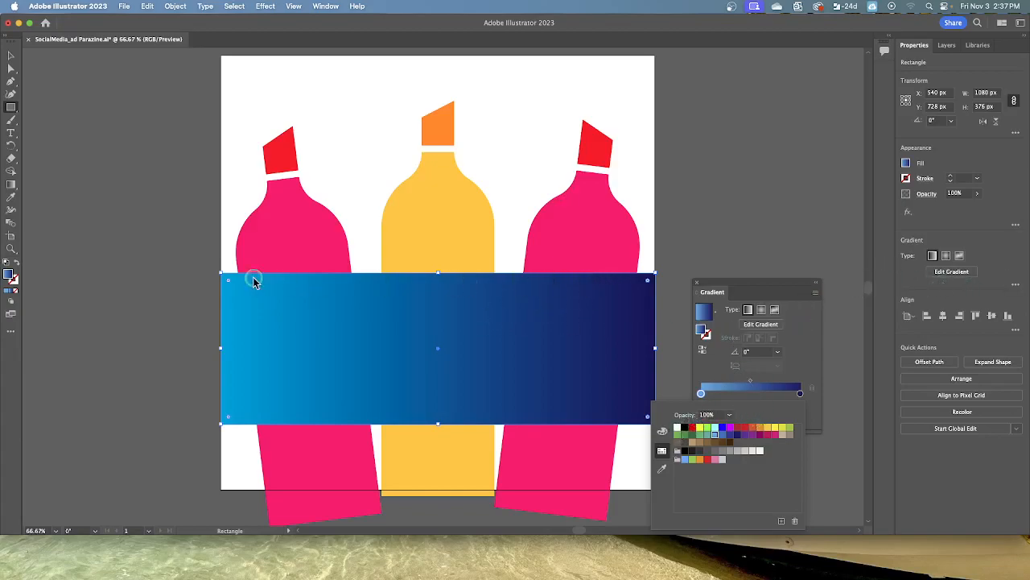
pyautogui.click(692, 281)
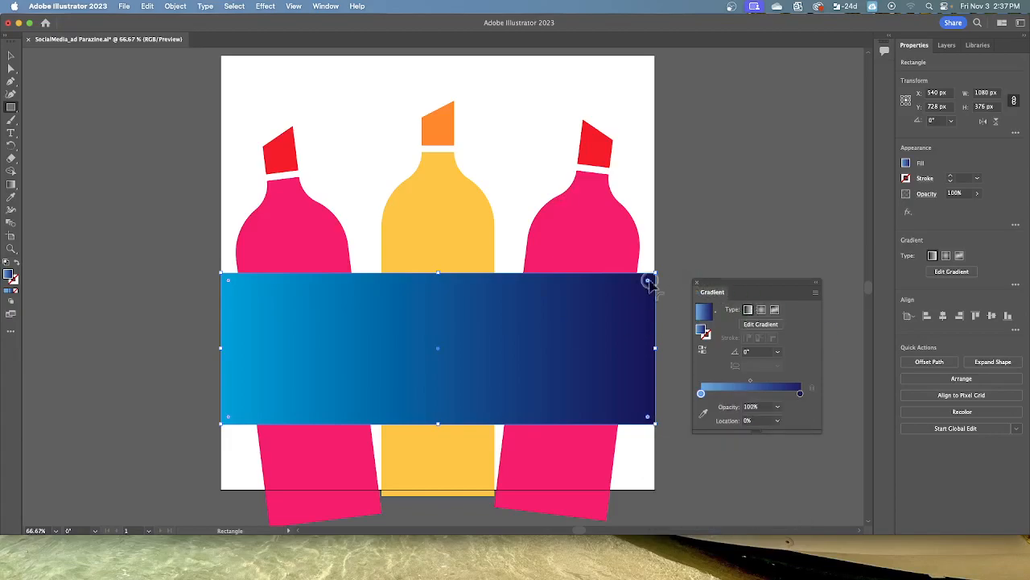
pyautogui.click(697, 282)
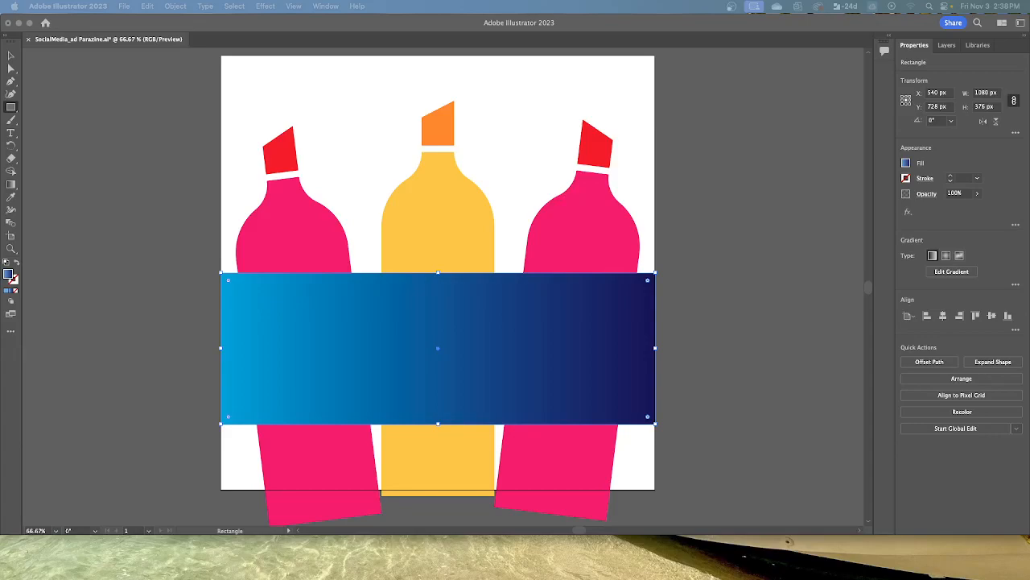
# Add a stroke to the gradient rectangle and set its weight to 11 pt
pyautogui.hscroll(-1, 468, 362)
pyautogui.hscroll(-1, 469, 362)
pyautogui.scroll(-1, 469, 361)
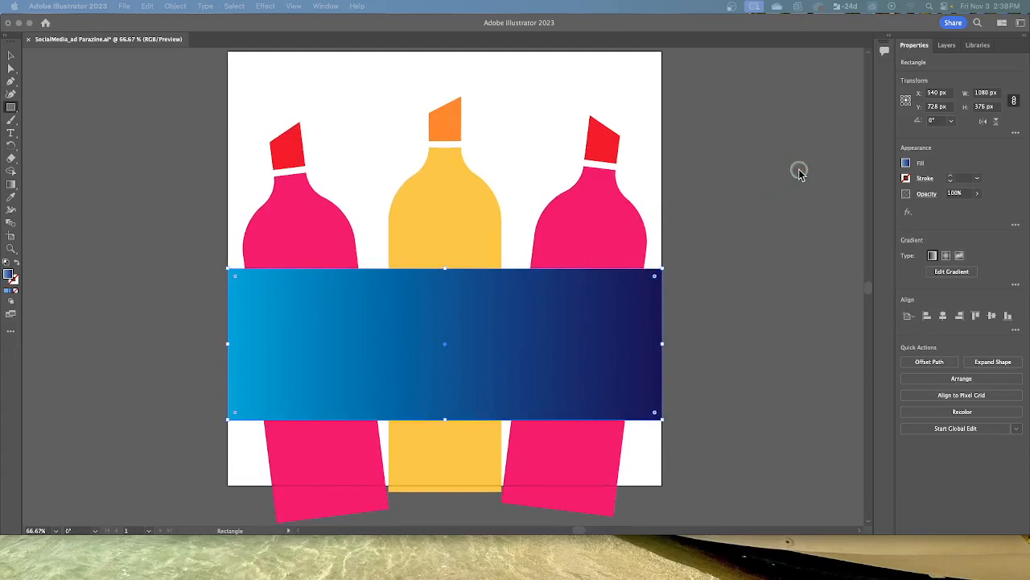
pyautogui.click(925, 180)
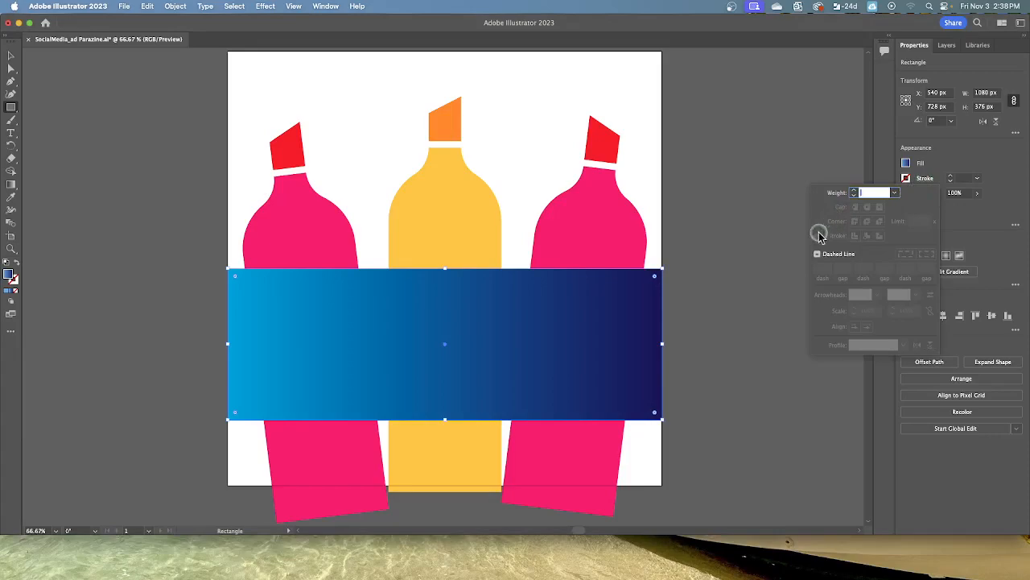
pyautogui.click(855, 191)
pyautogui.click(855, 190)
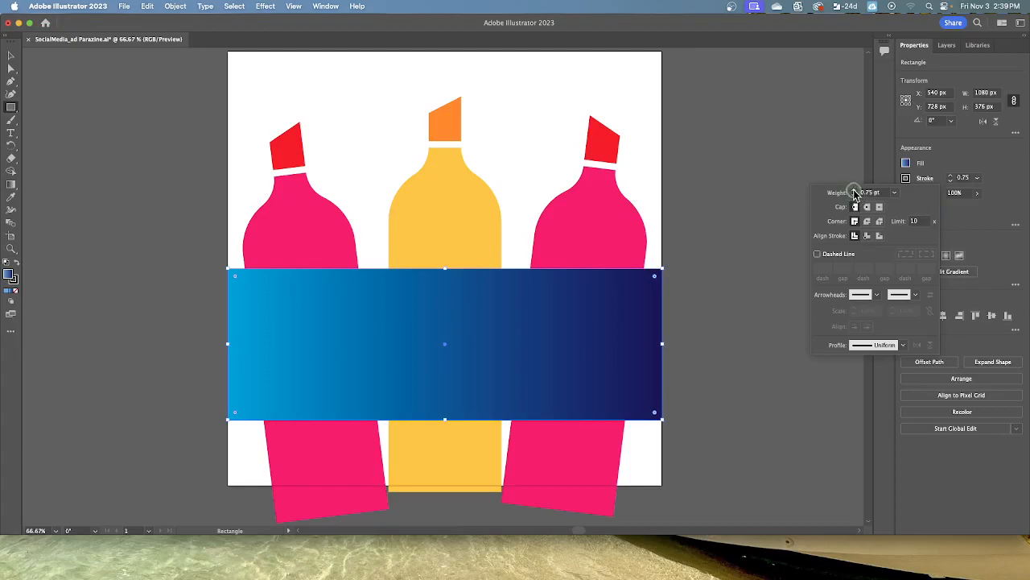
pyautogui.click(871, 192)
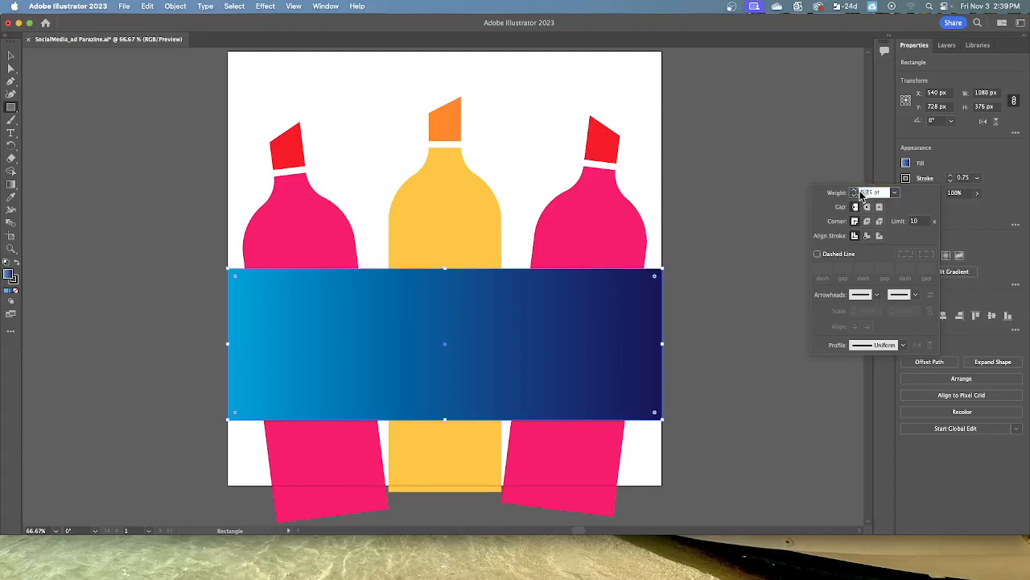
pyautogui.write('6')
pyautogui.press('Return')
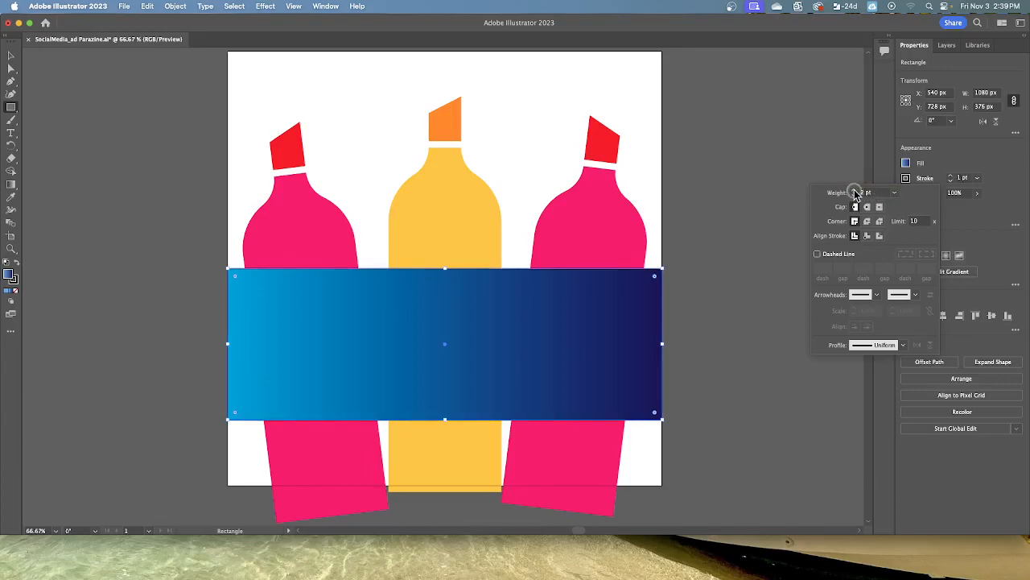
pyautogui.click(855, 191)
pyautogui.click(855, 191)
pyautogui.click(855, 191)
pyautogui.click(855, 192)
pyautogui.click(855, 192)
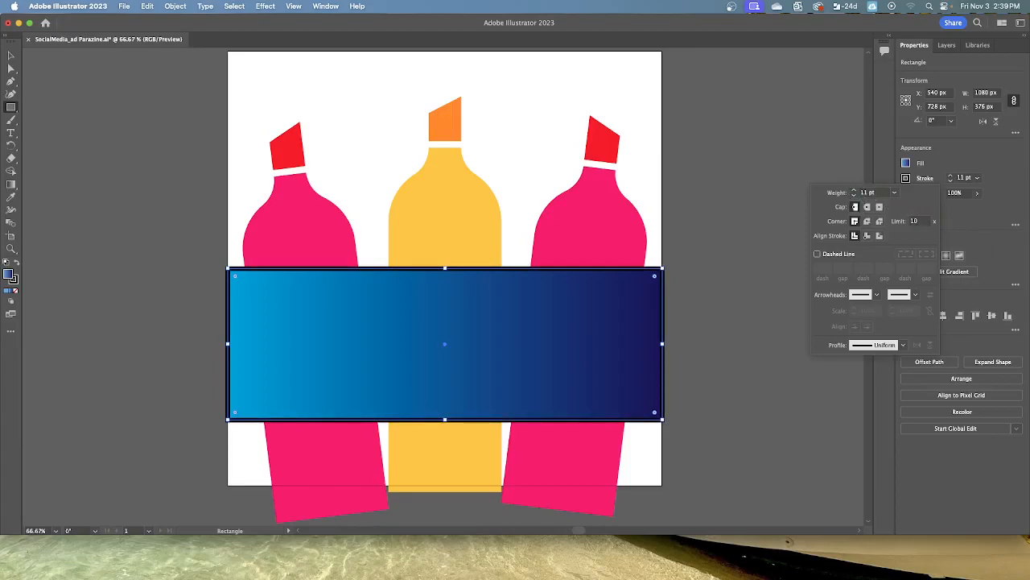
# Align the rectangle's stroke to the inside and color it white
pyautogui.click(867, 235)
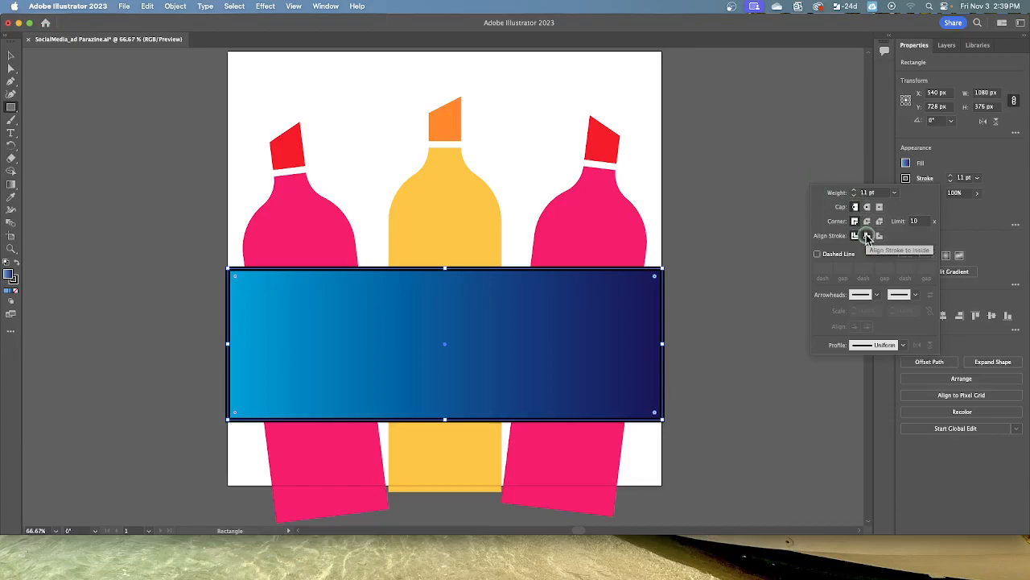
pyautogui.click(867, 236)
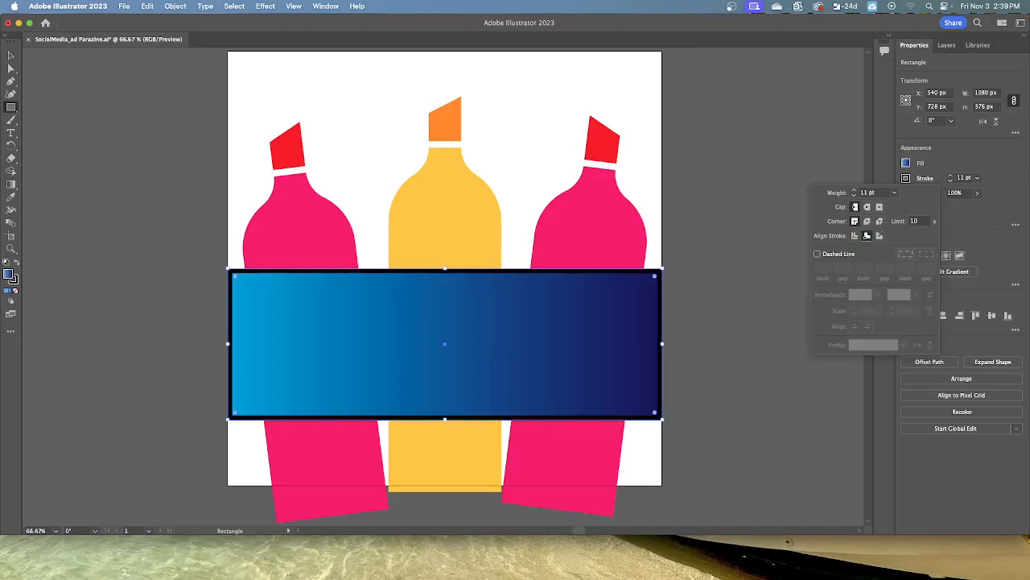
pyautogui.click(906, 178)
pyautogui.click(906, 178)
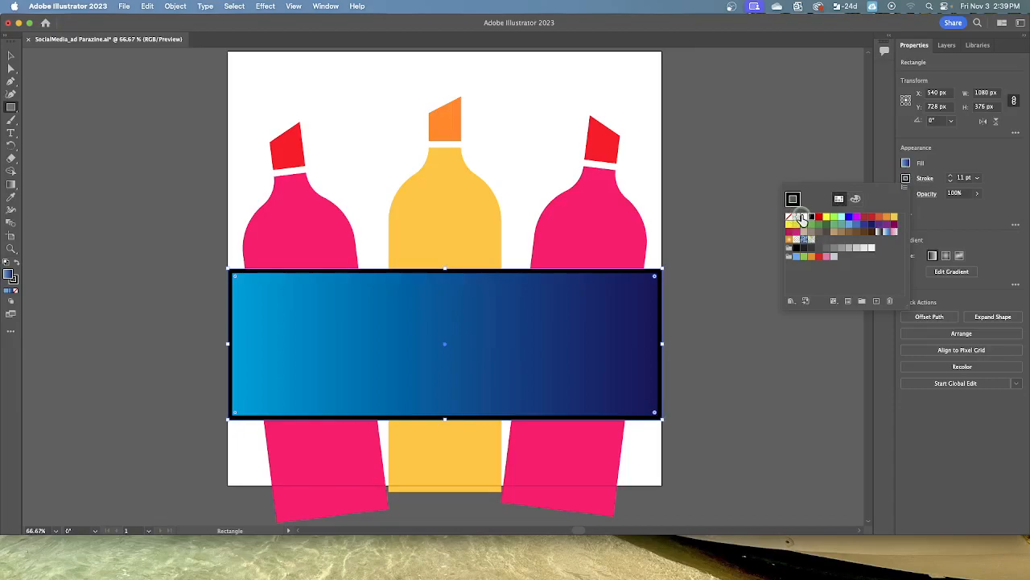
pyautogui.click(803, 218)
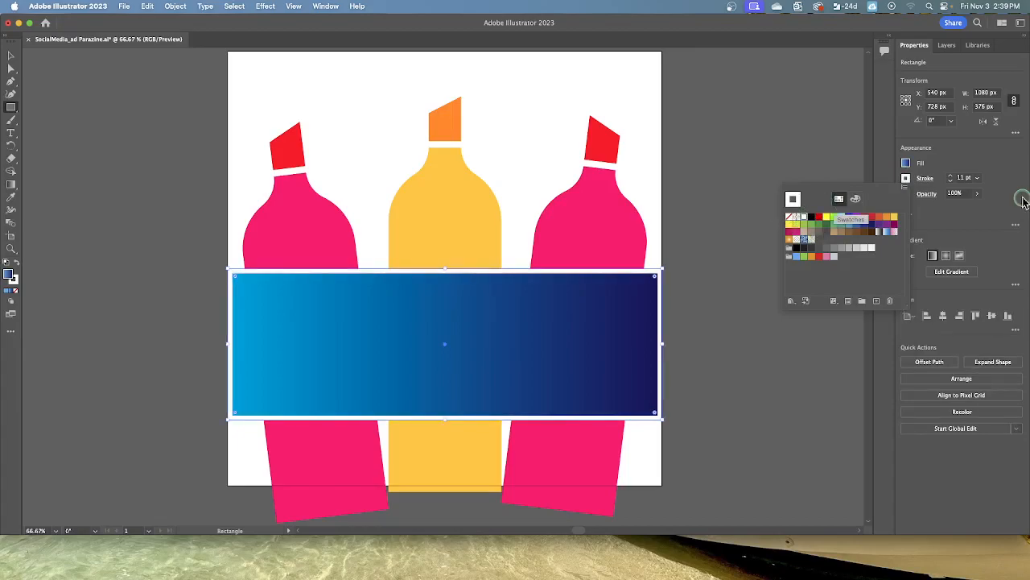
# Deselect the gradient rectangle
pyautogui.click(240, 11)
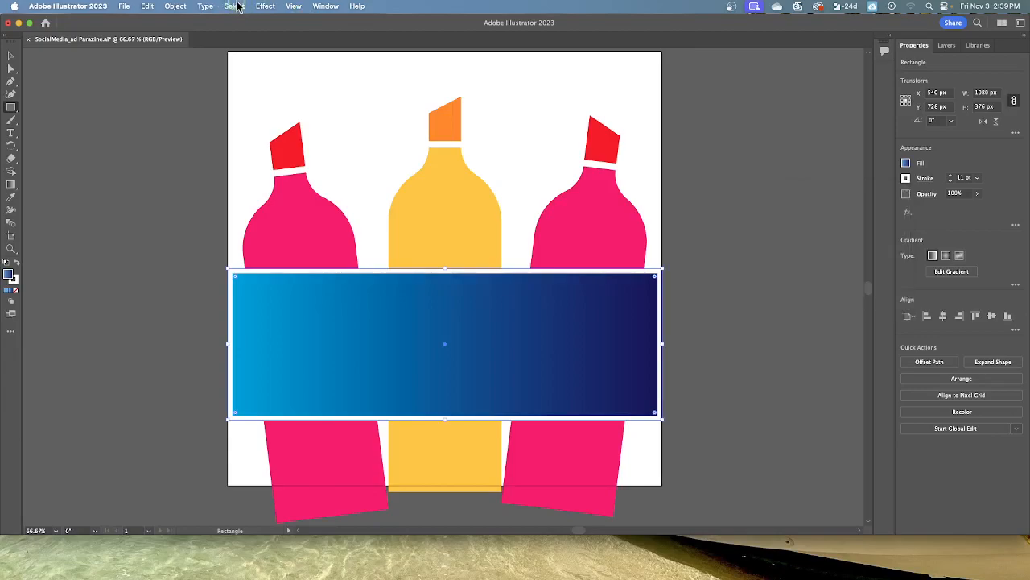
pyautogui.click(235, 8)
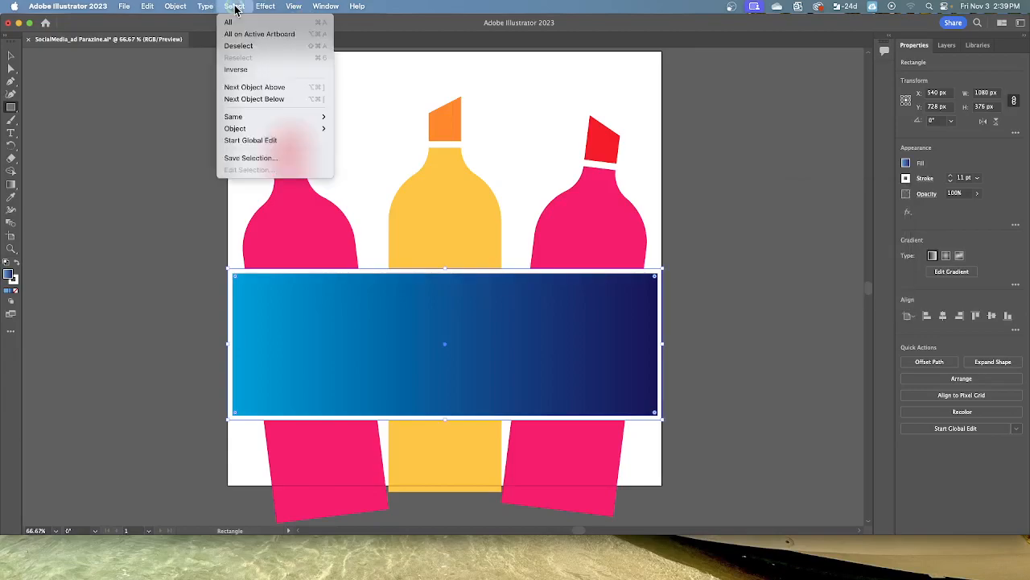
pyautogui.click(233, 48)
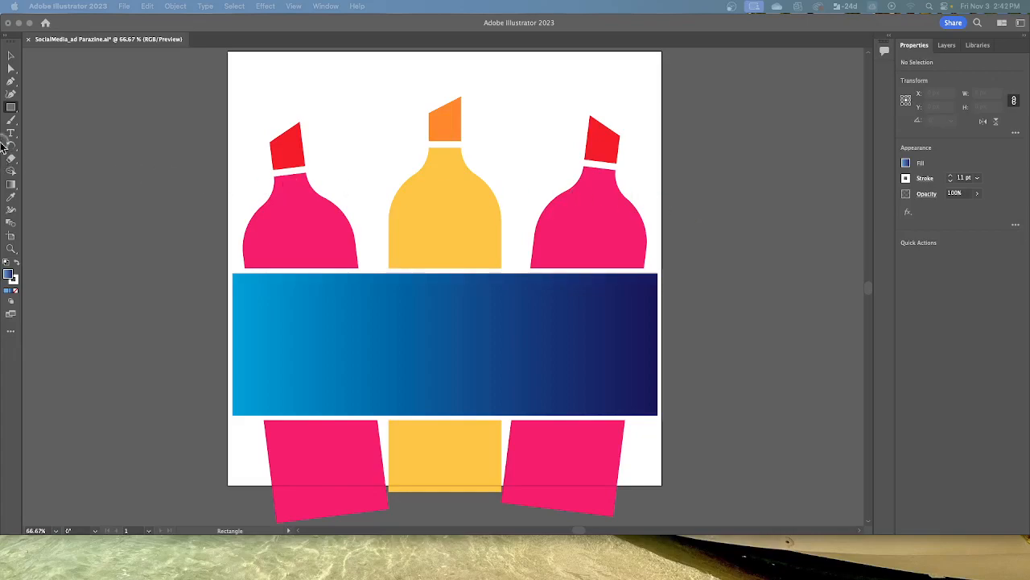
# Activate the Curvature tool with no fill and an orange stroke color of R=247 G=147 B=30
pyautogui.click(13, 94)
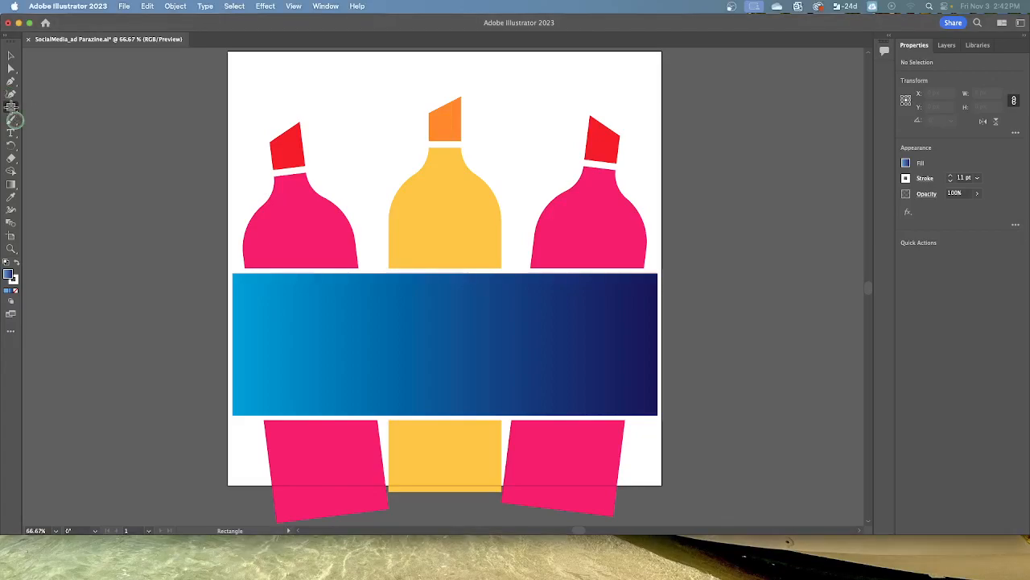
pyautogui.click(10, 95)
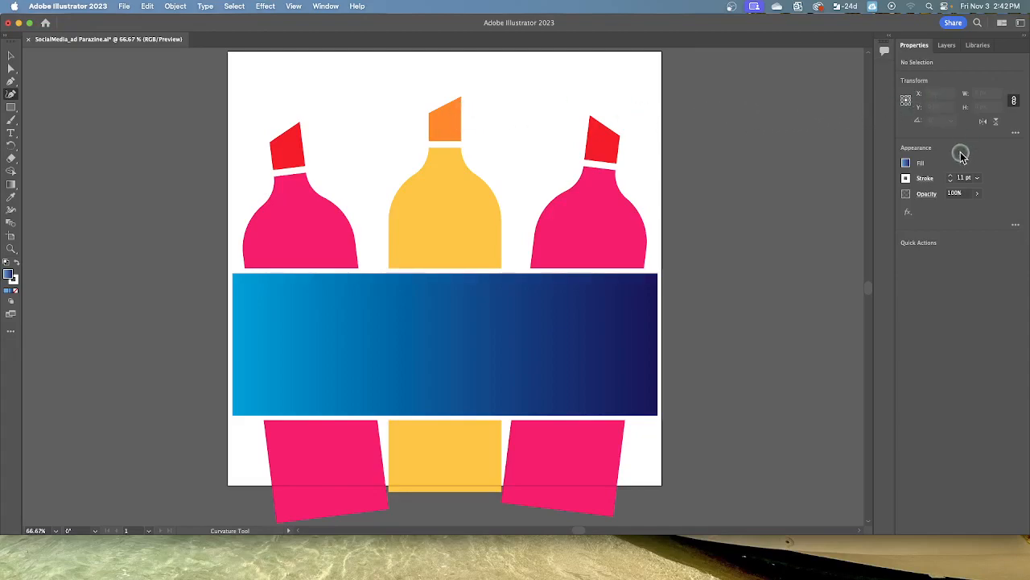
pyautogui.click(907, 163)
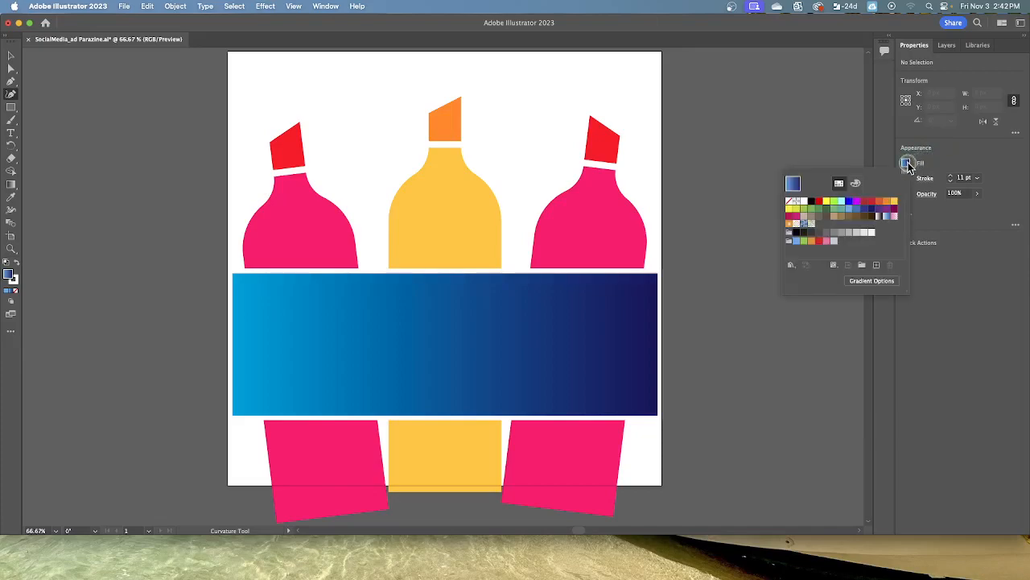
pyautogui.click(790, 202)
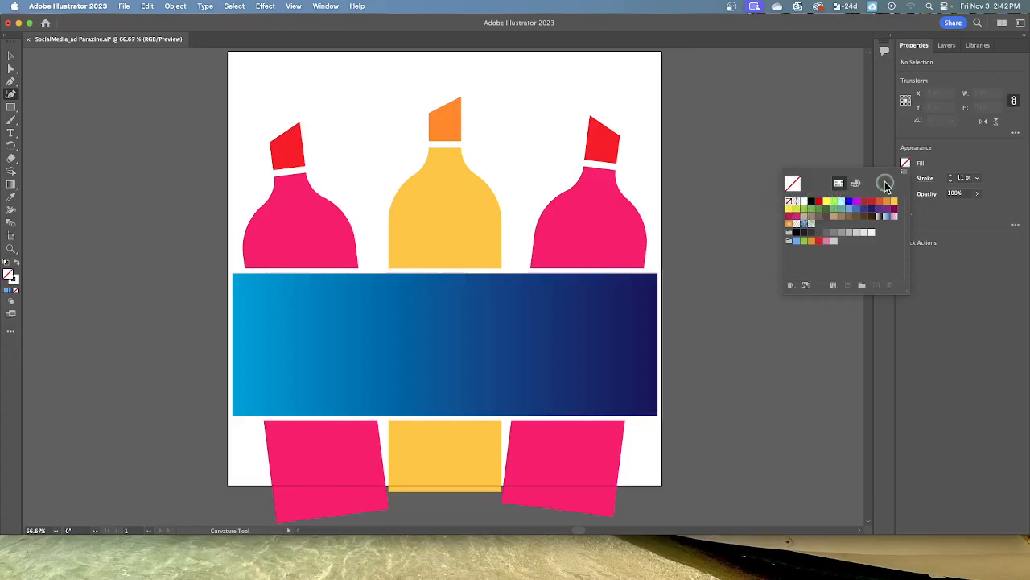
pyautogui.click(928, 179)
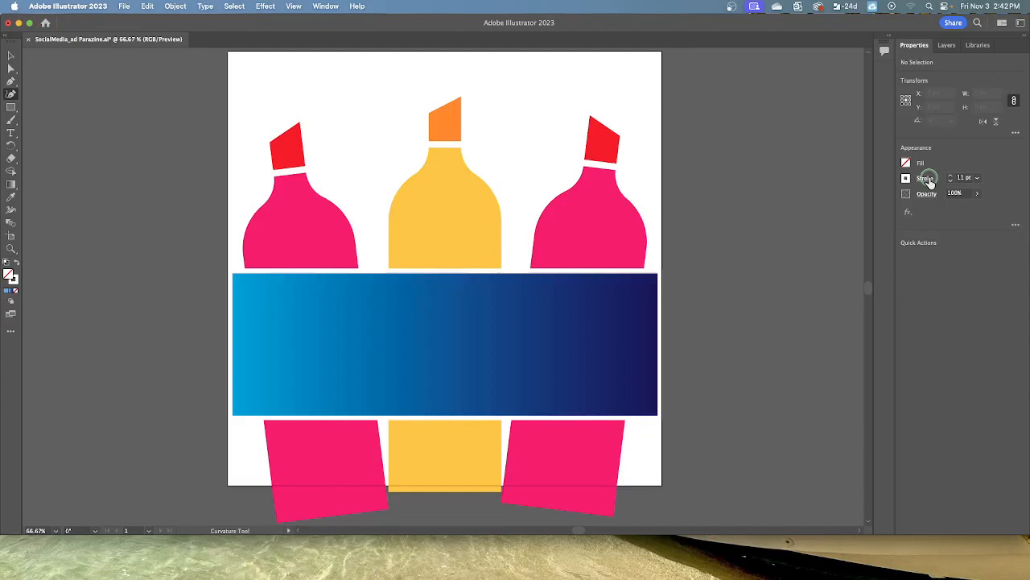
pyautogui.click(926, 181)
pyautogui.click(906, 177)
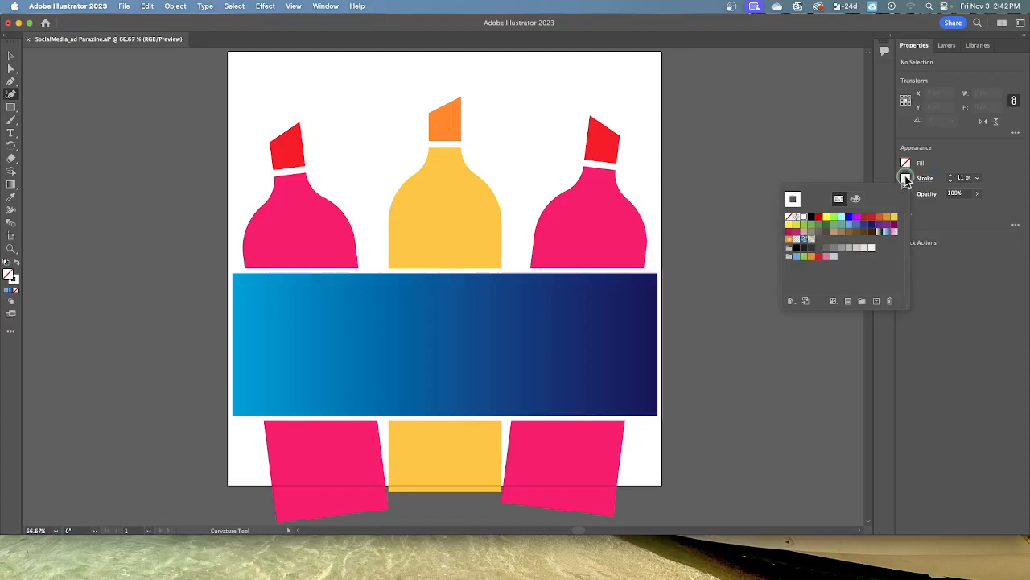
pyautogui.click(888, 217)
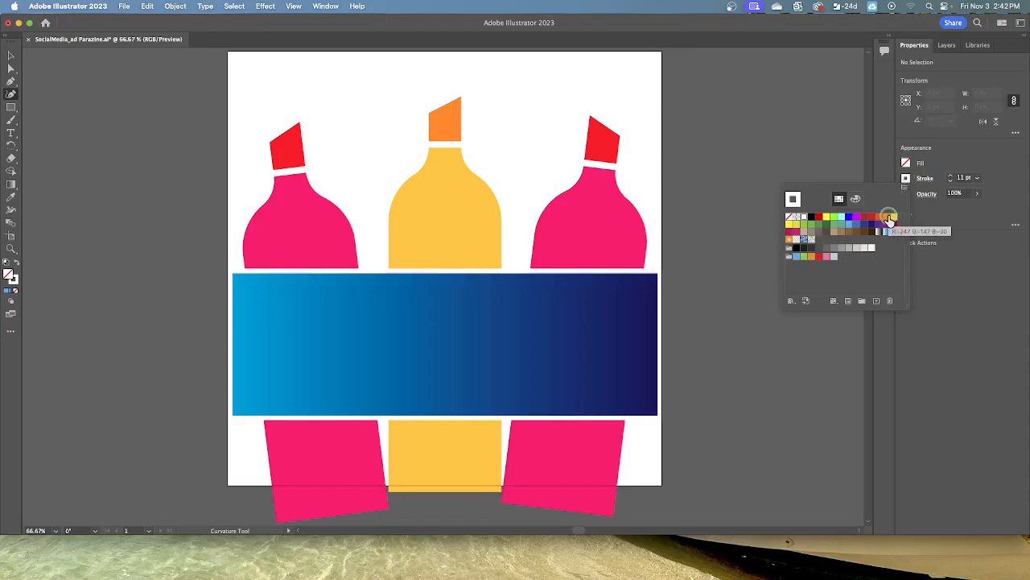
pyautogui.click(888, 217)
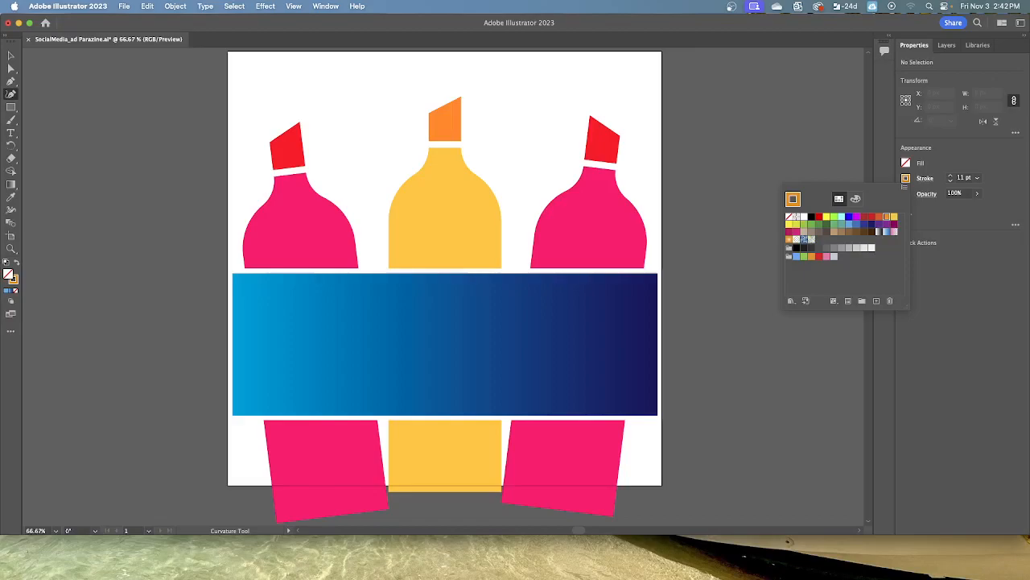
pyautogui.click(448, 121)
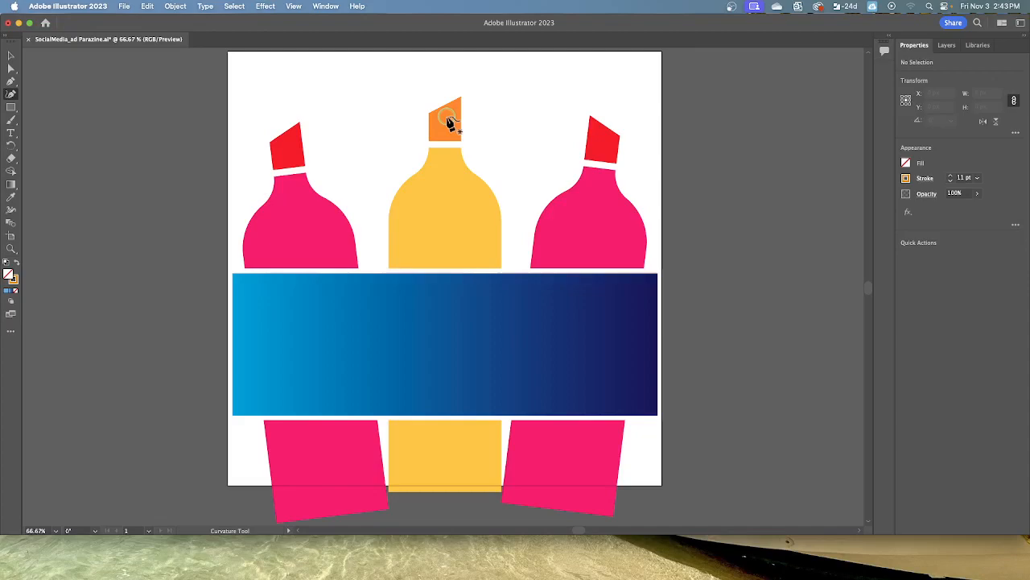
pyautogui.click(258, 147)
pyautogui.click(445, 121)
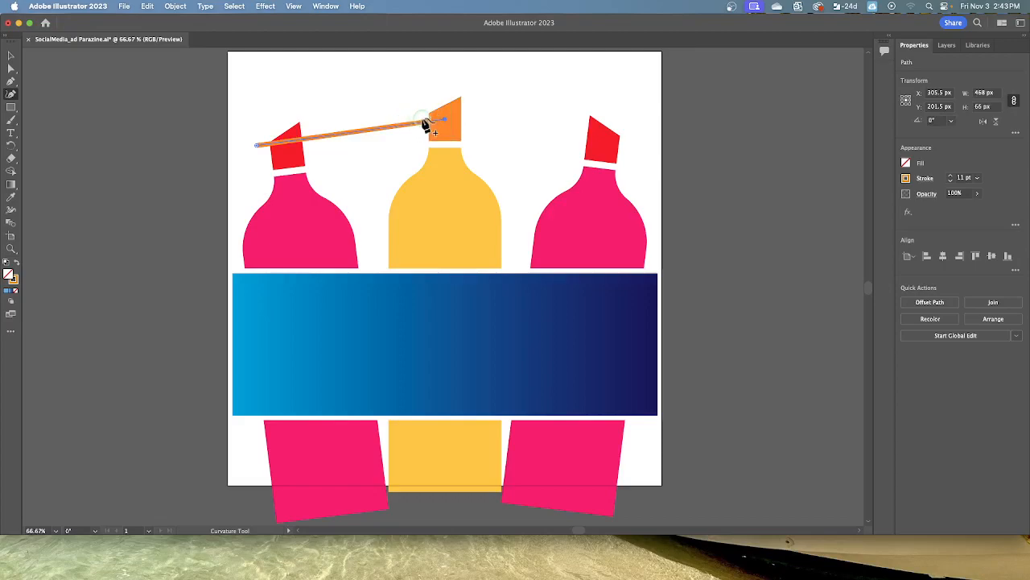
pyautogui.press('BackSpace')
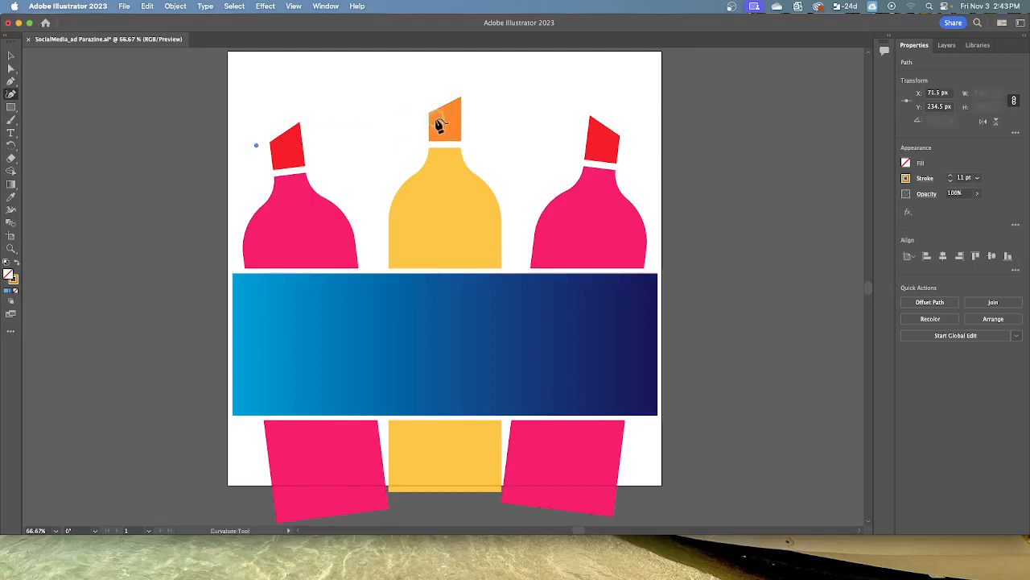
pyautogui.press('BackSpace')
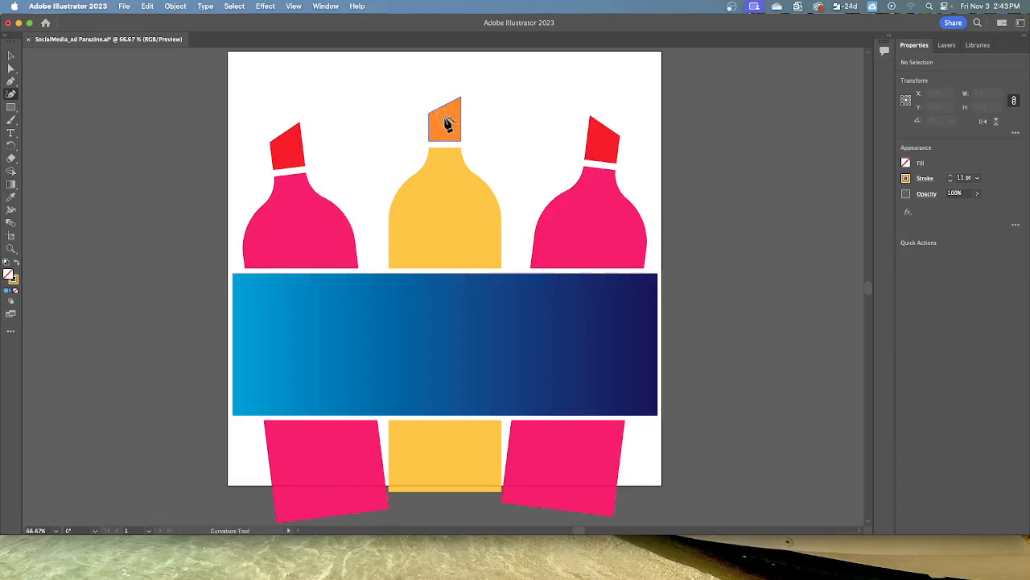
# Draw a curved zigzag line about 1130 by 456 px from the middle bottle's cap, winding across the bottles and past the band's left end
pyautogui.click(446, 120)
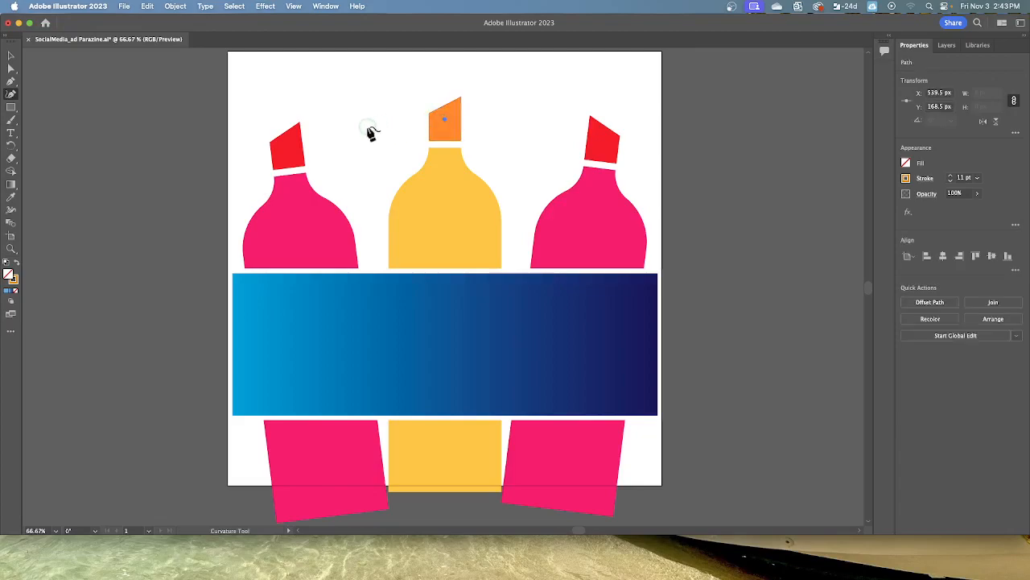
pyautogui.click(254, 151)
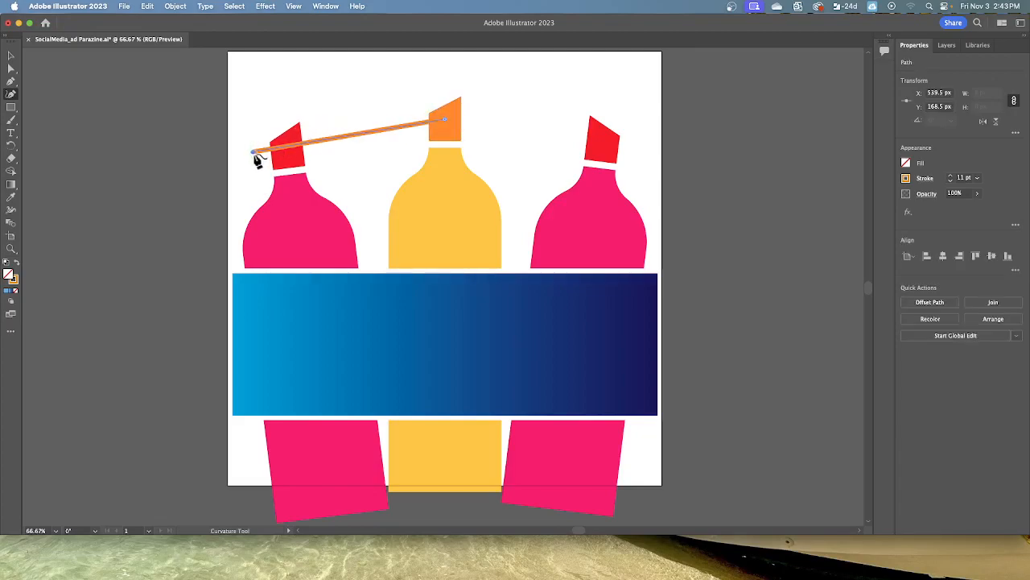
pyautogui.press('Escape')
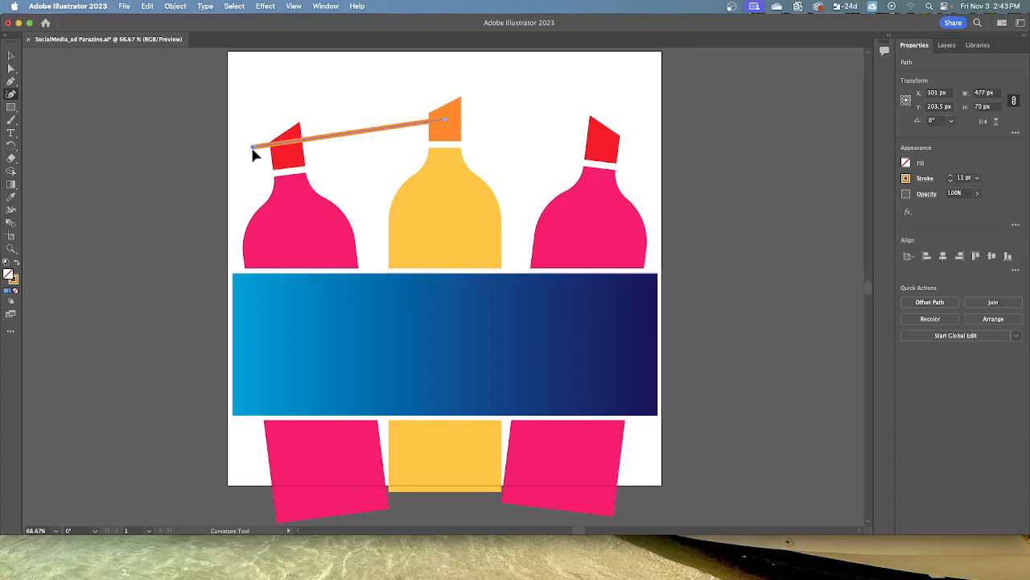
pyautogui.moveTo(252, 151)
pyautogui.mouseDown()
pyautogui.moveTo(270, 155)
pyautogui.moveTo(259, 150)
pyautogui.mouseUp()
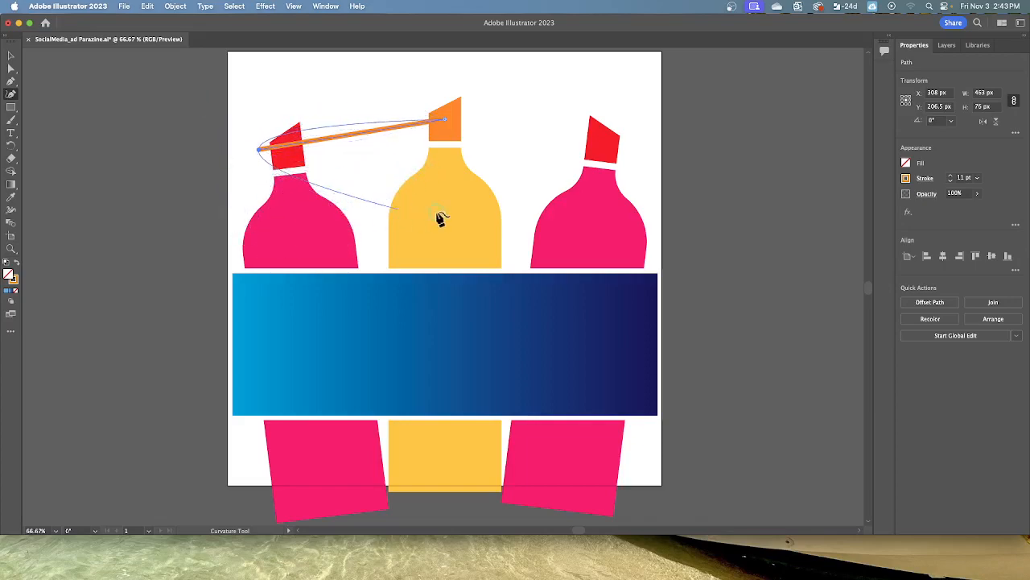
pyautogui.click(651, 226)
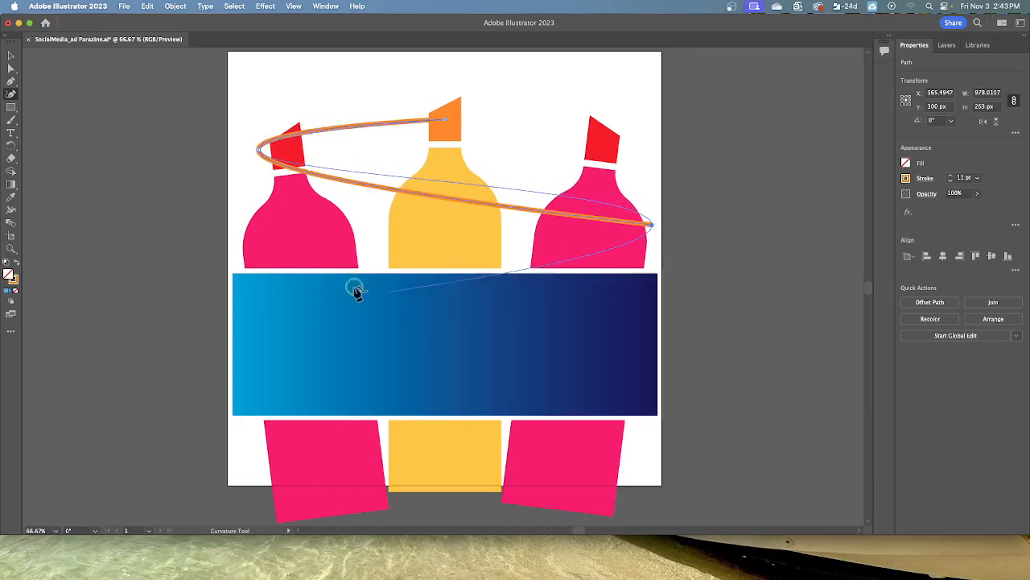
pyautogui.click(199, 303)
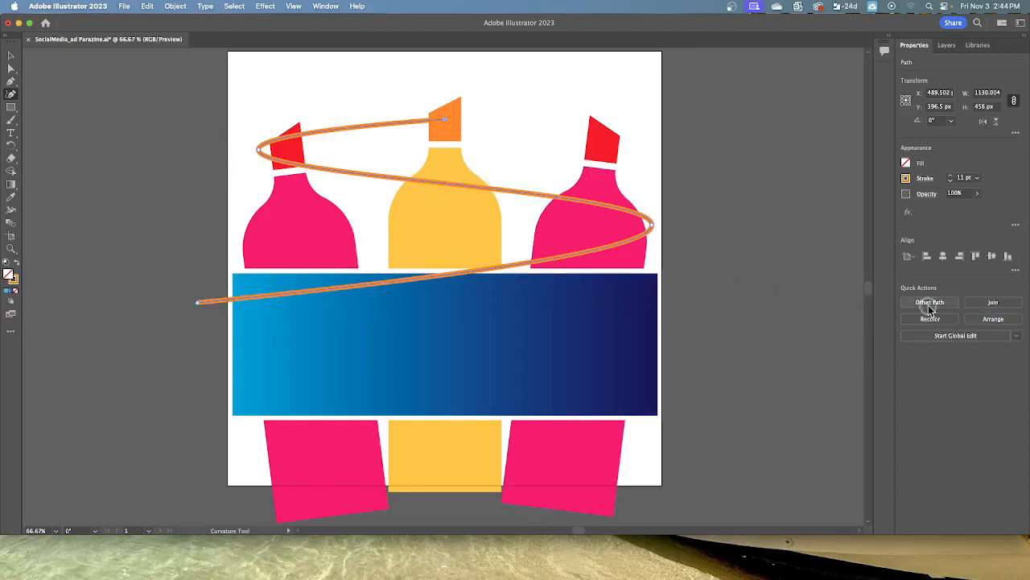
# Send the orange curved line to the back, behind the bottles and gradient band, and activate the Selection tool
pyautogui.click(989, 320)
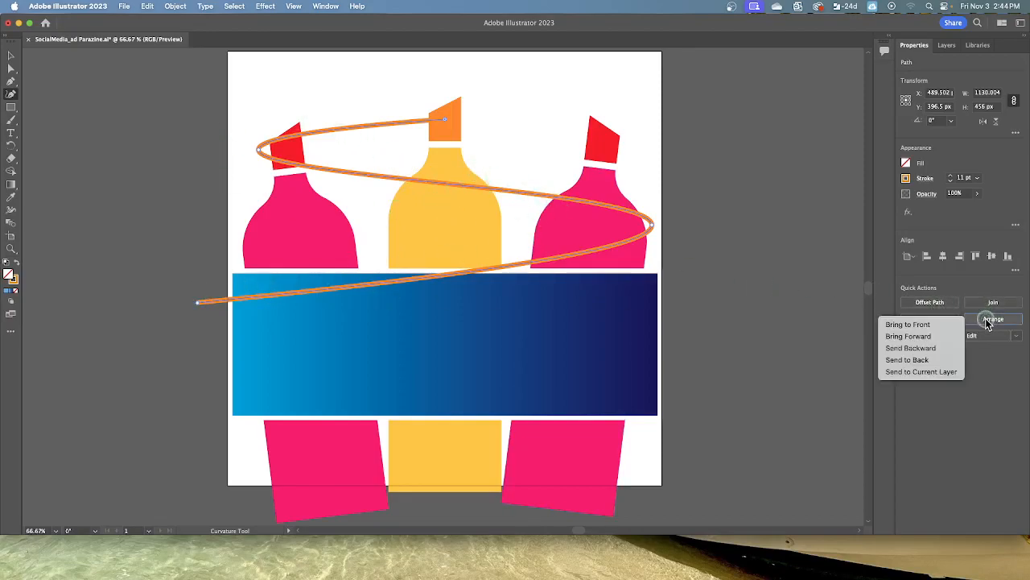
pyautogui.click(939, 366)
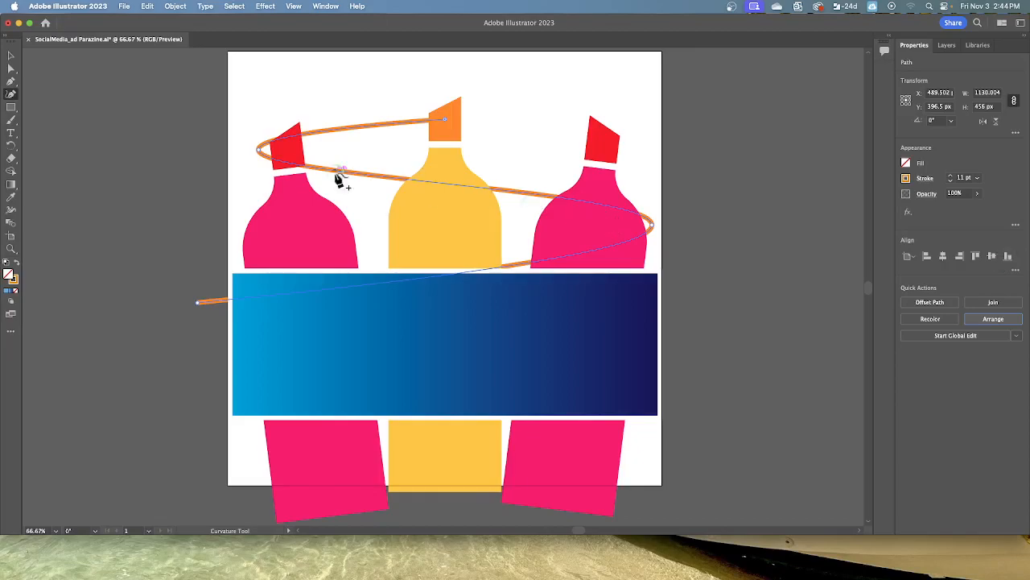
pyautogui.click(10, 71)
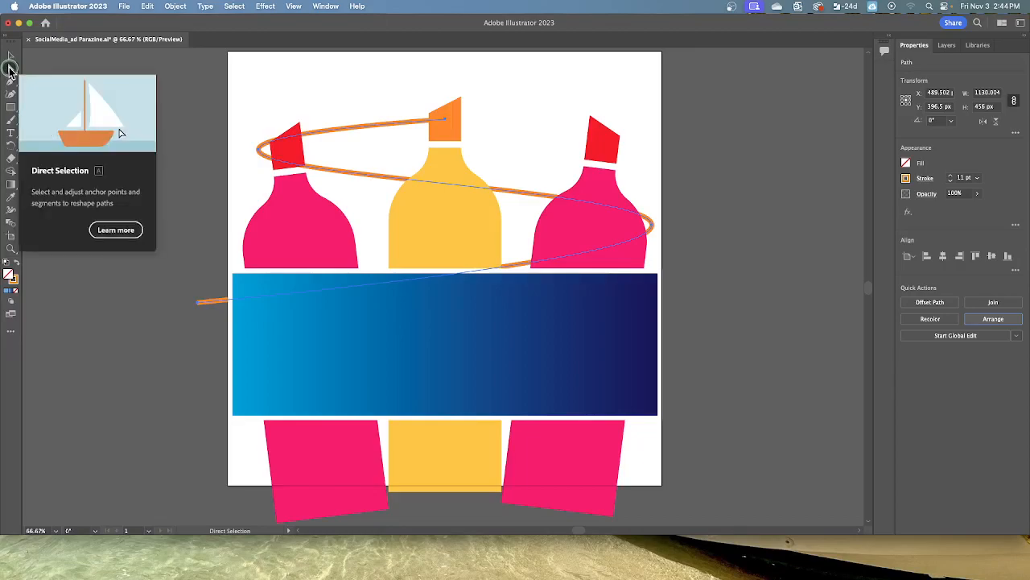
pyautogui.click(11, 57)
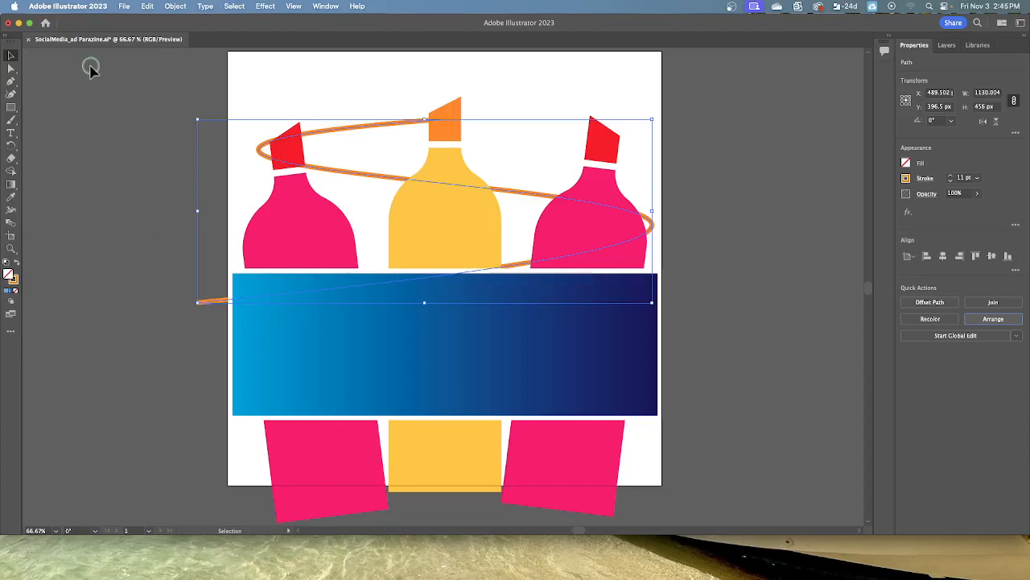
pyautogui.click(326, 7)
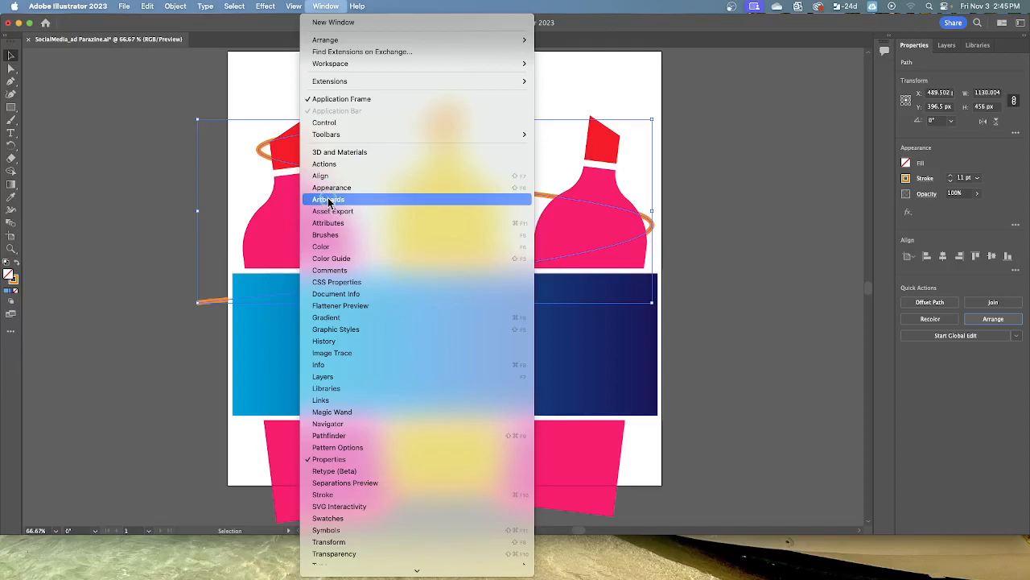
pyautogui.click(354, 234)
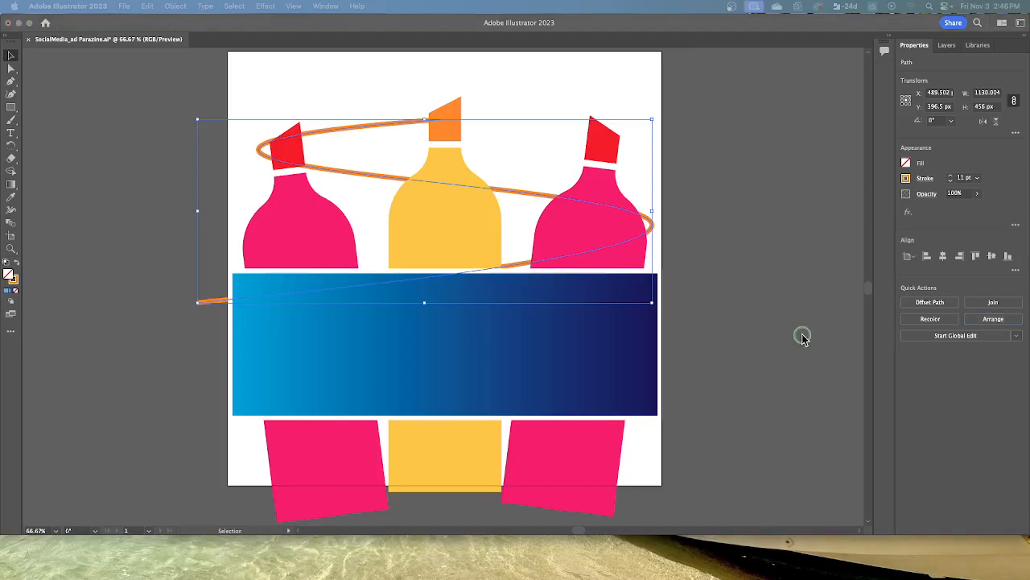
pyautogui.click(326, 7)
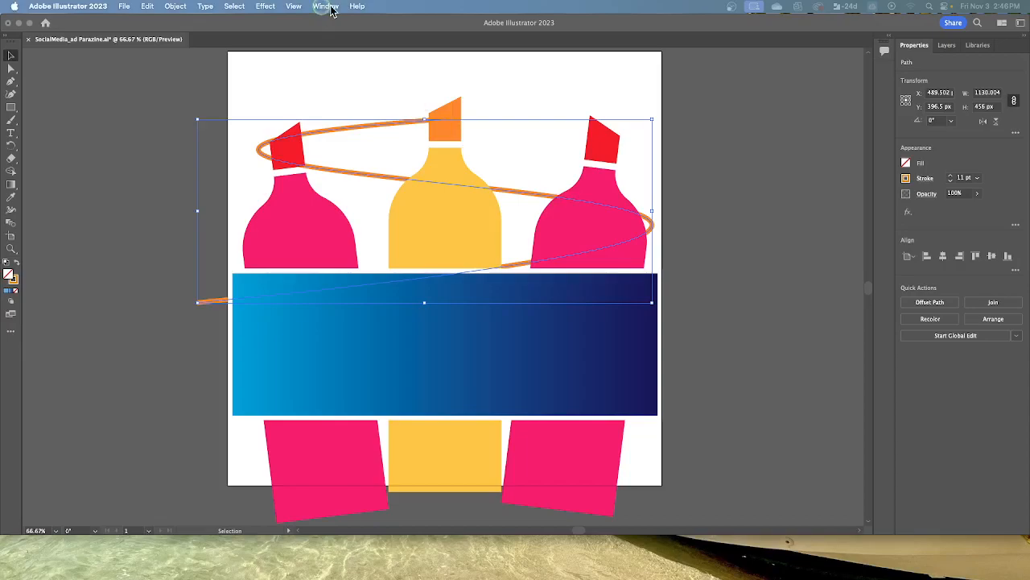
pyautogui.click(609, 29)
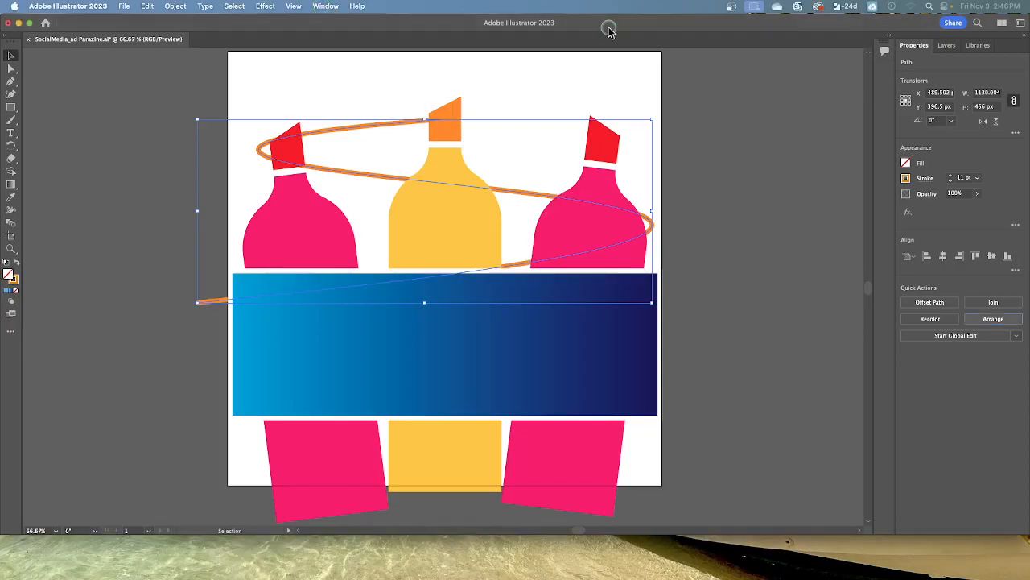
# Open the Artistic_Ink brush library with the curved line still selected
pyautogui.click(326, 8)
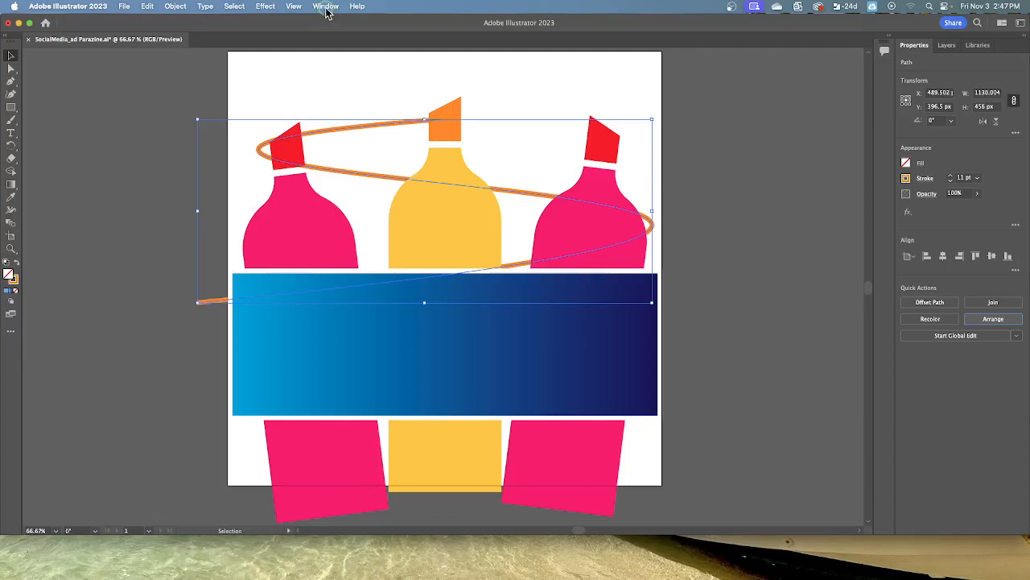
pyautogui.scroll(-3, 413, 232)
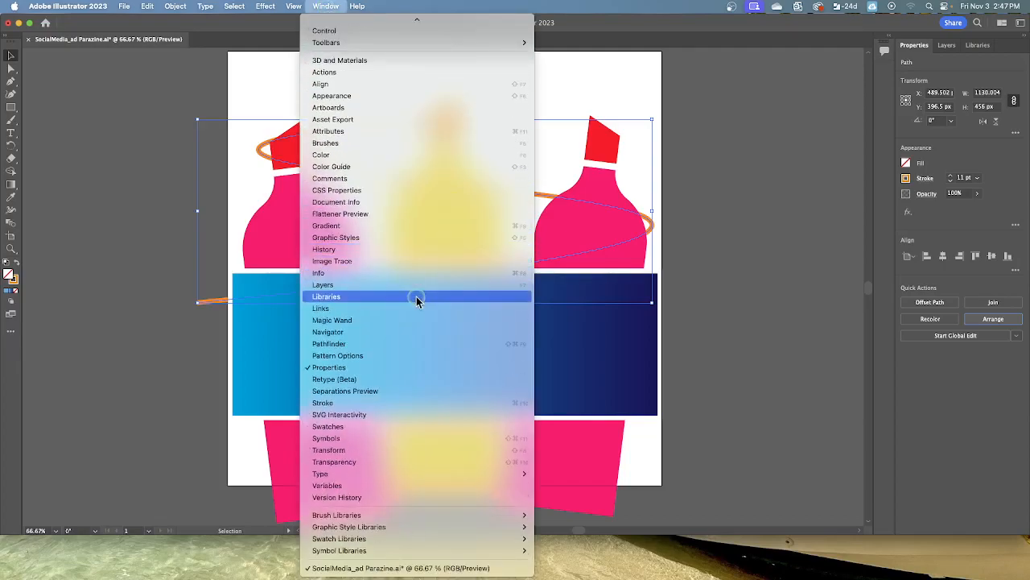
pyautogui.moveTo(402, 516)
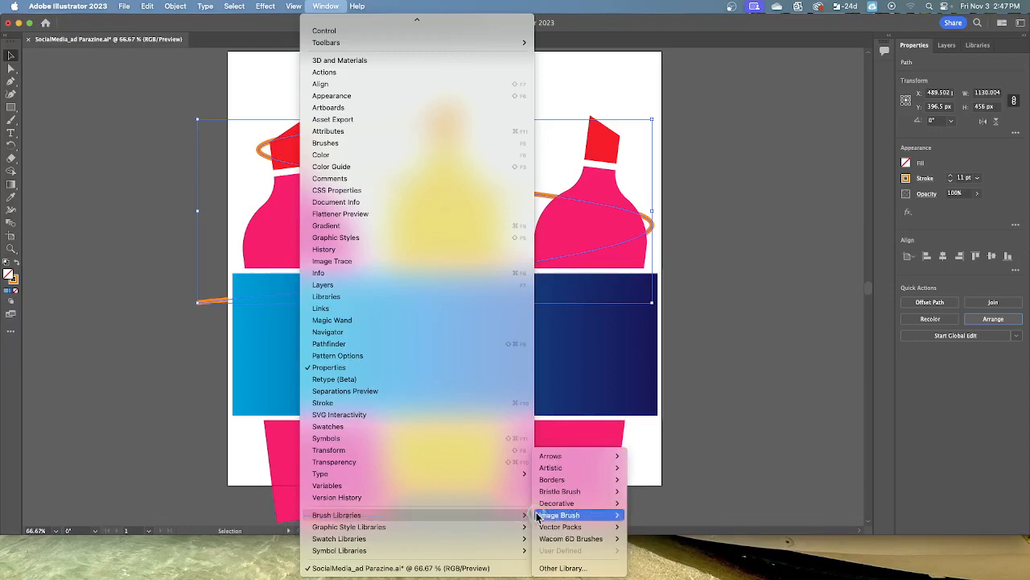
pyautogui.moveTo(563, 471)
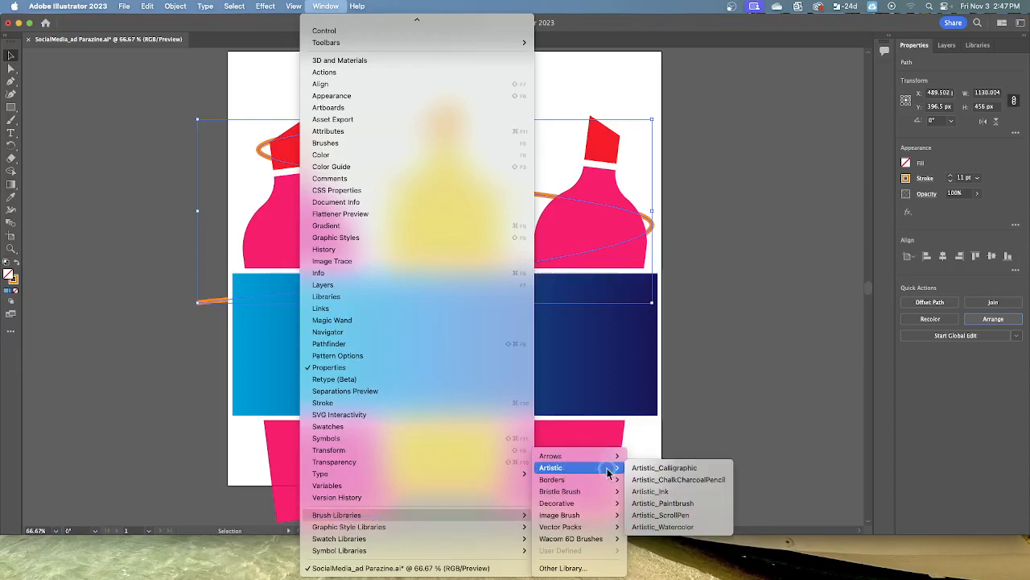
pyautogui.click(657, 493)
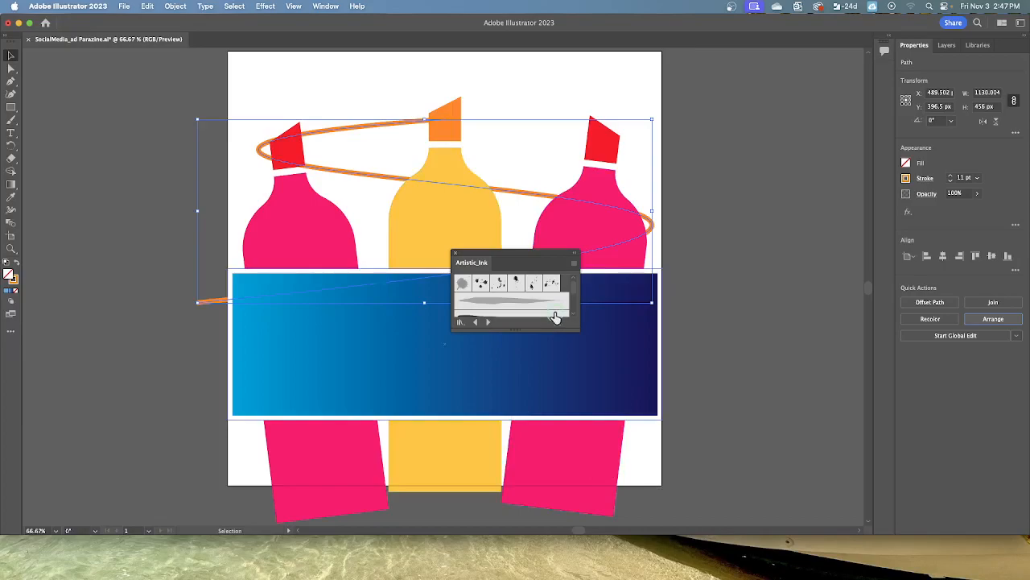
# Apply the Marker brush from the Artistic_Ink library to the curved line
pyautogui.scroll(-2, 539, 310)
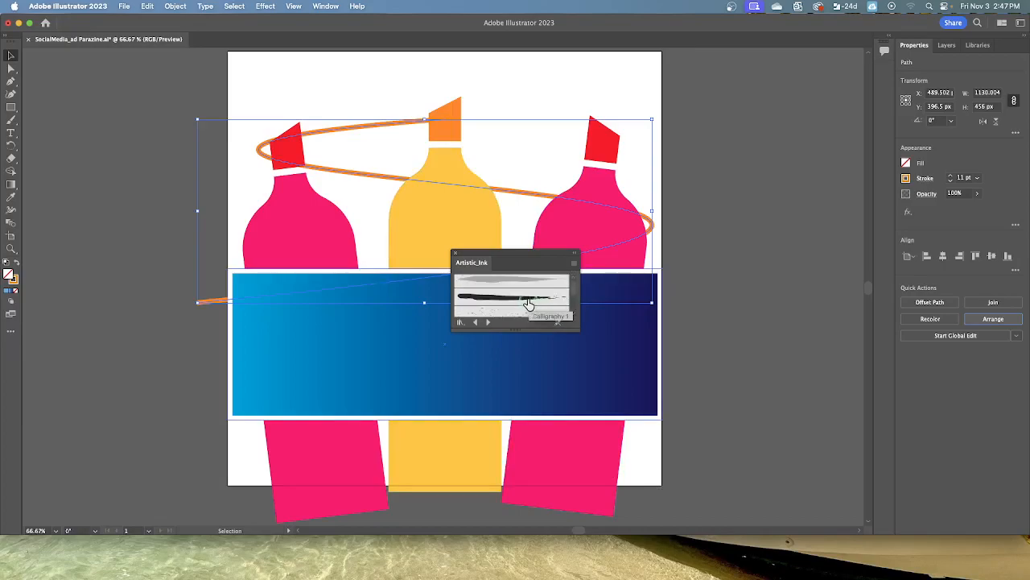
pyautogui.scroll(-2, 528, 305)
pyautogui.scroll(-3, 528, 302)
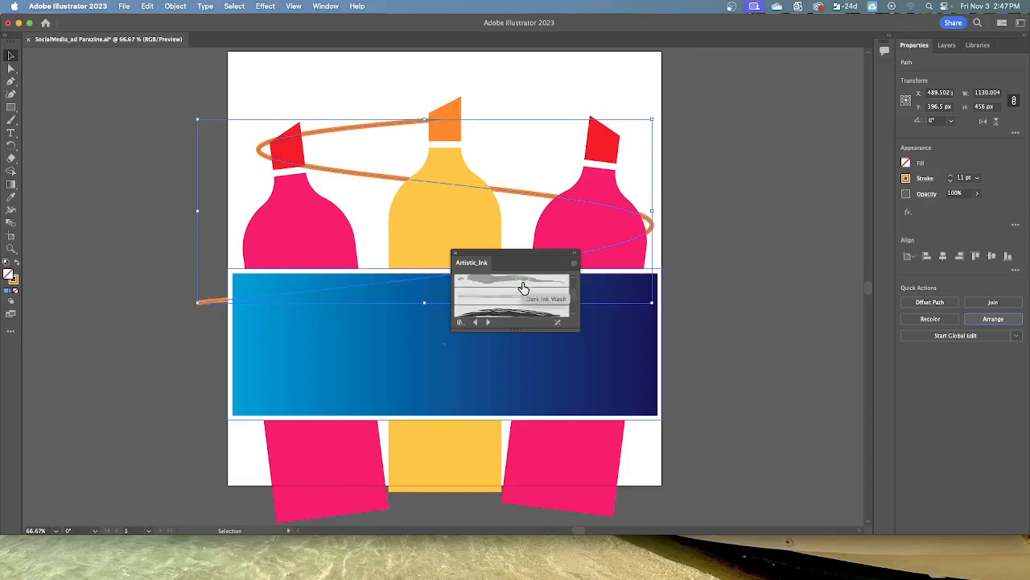
pyautogui.scroll(-2, 520, 302)
pyautogui.scroll(-2, 520, 304)
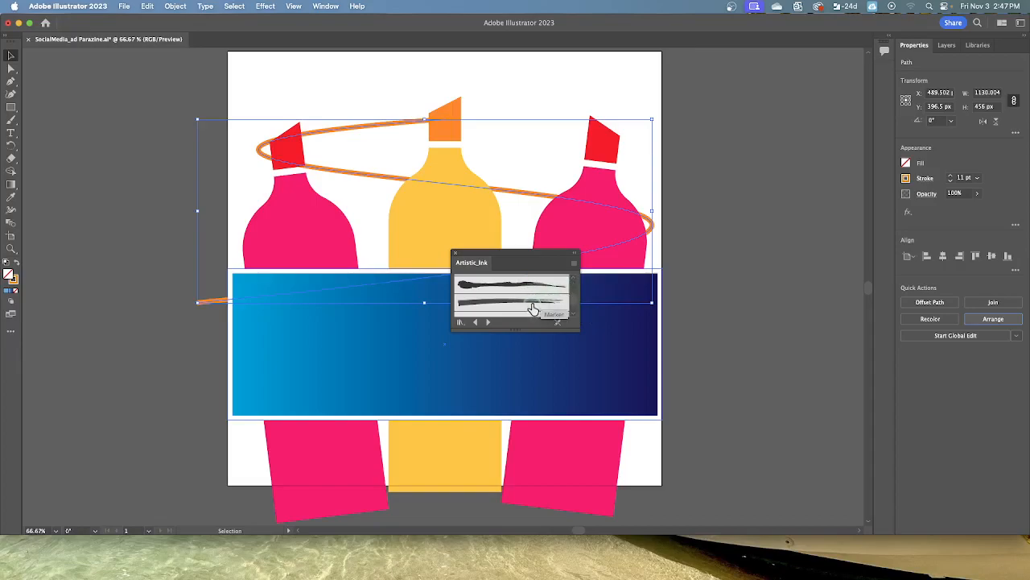
pyautogui.click(531, 302)
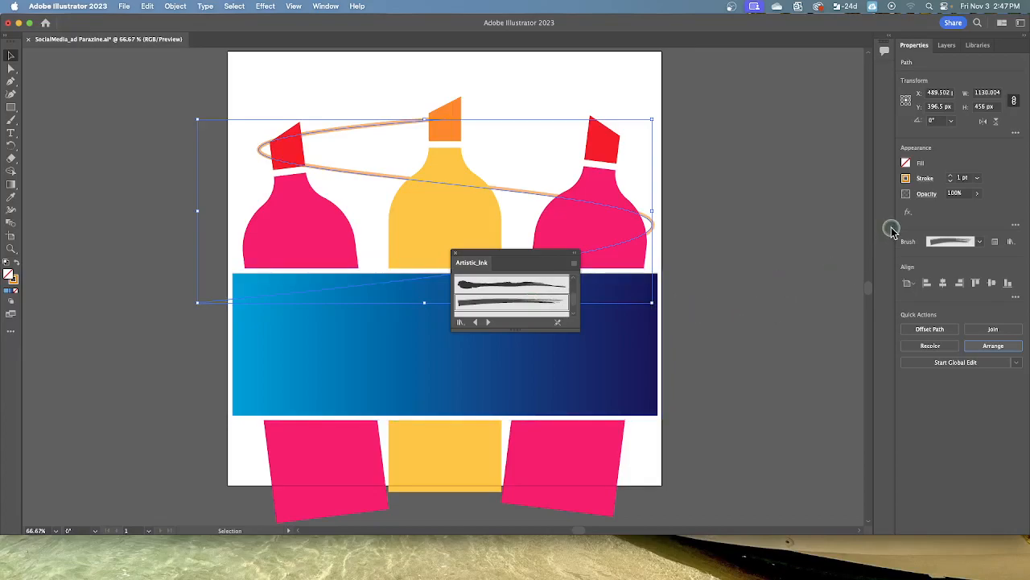
# Set the brushed line's stroke weight to 6 pt and close the Artistic_Ink brush library
pyautogui.click(951, 176)
pyautogui.click(951, 176)
pyautogui.click(951, 176)
pyautogui.click(950, 176)
pyautogui.click(950, 176)
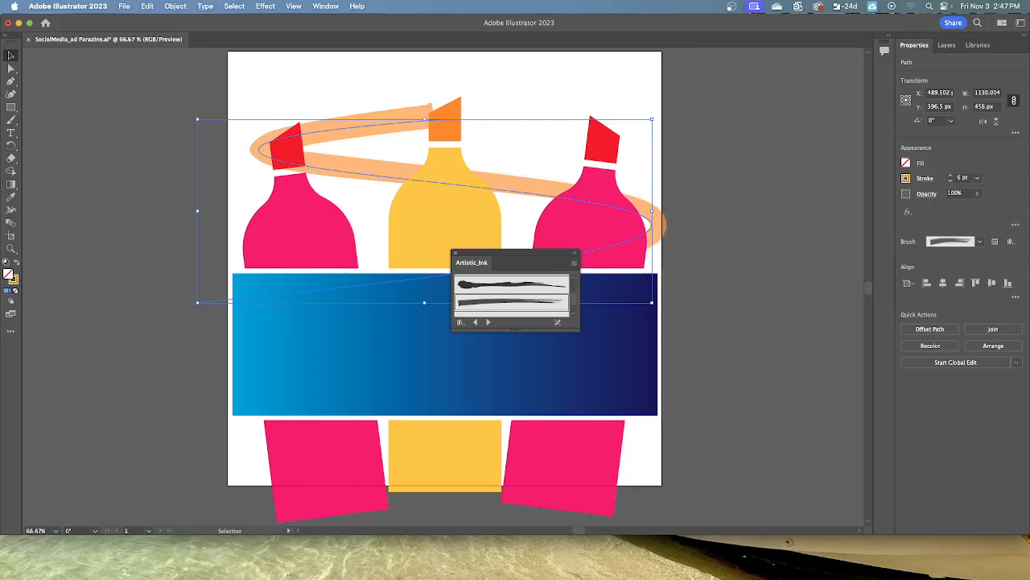
pyautogui.click(455, 255)
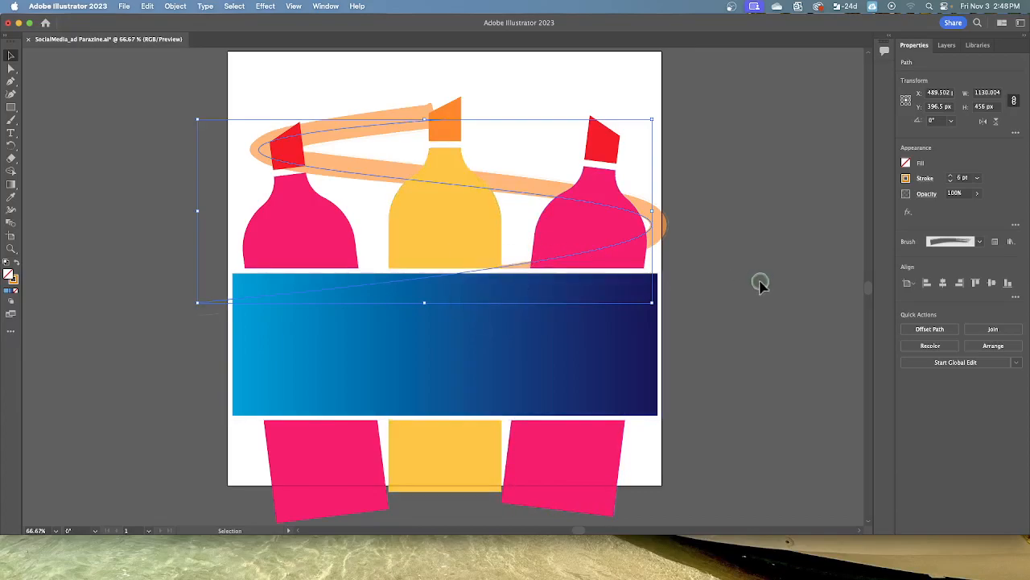
# Save the document under its current name
pyautogui.click(124, 7)
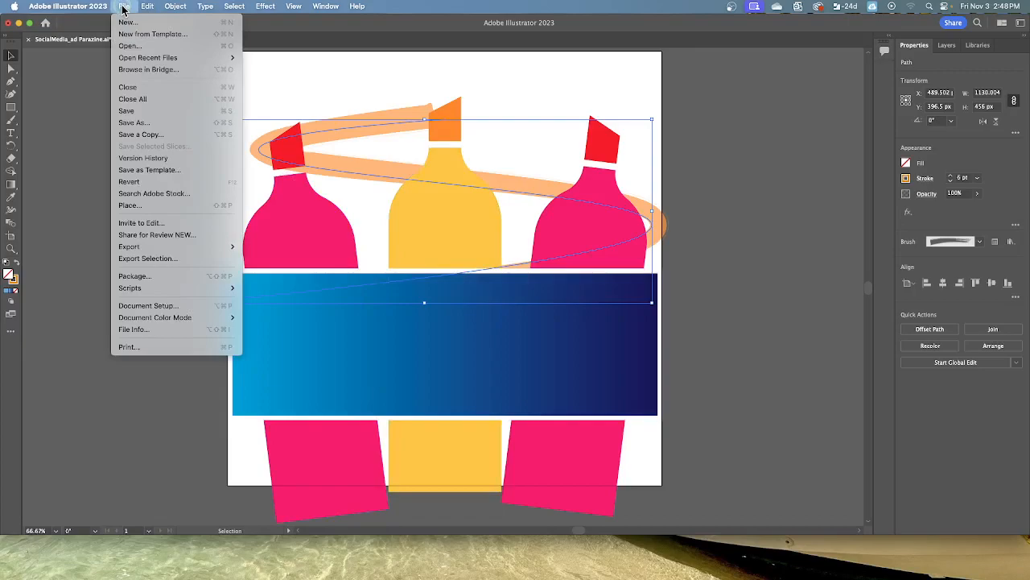
pyautogui.click(126, 111)
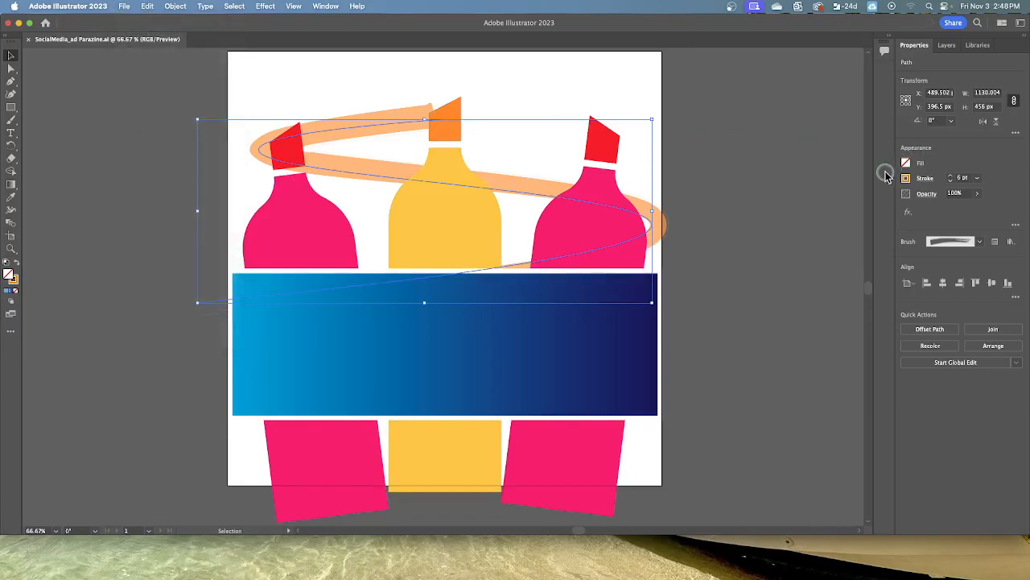